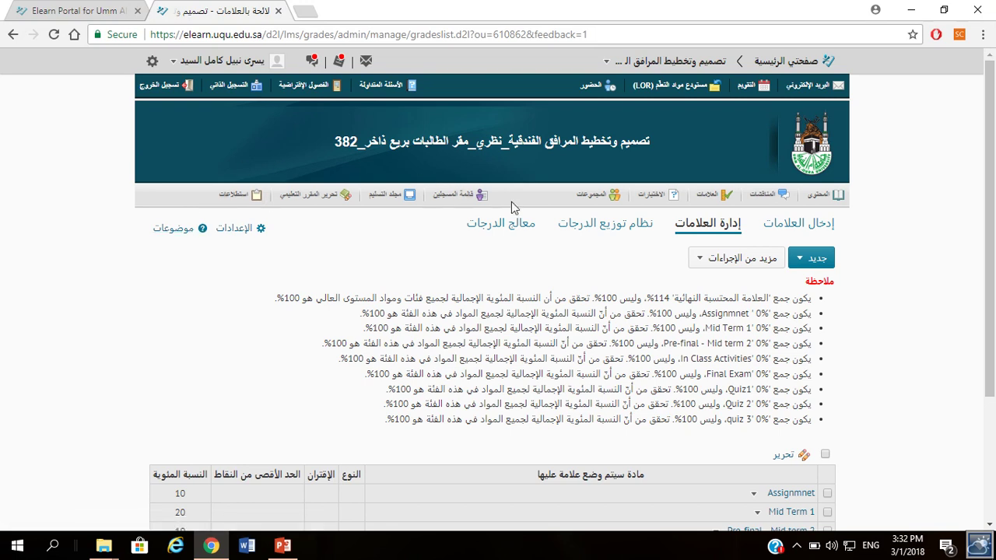
Open the quiz management page of the current course
left_click(658, 200)
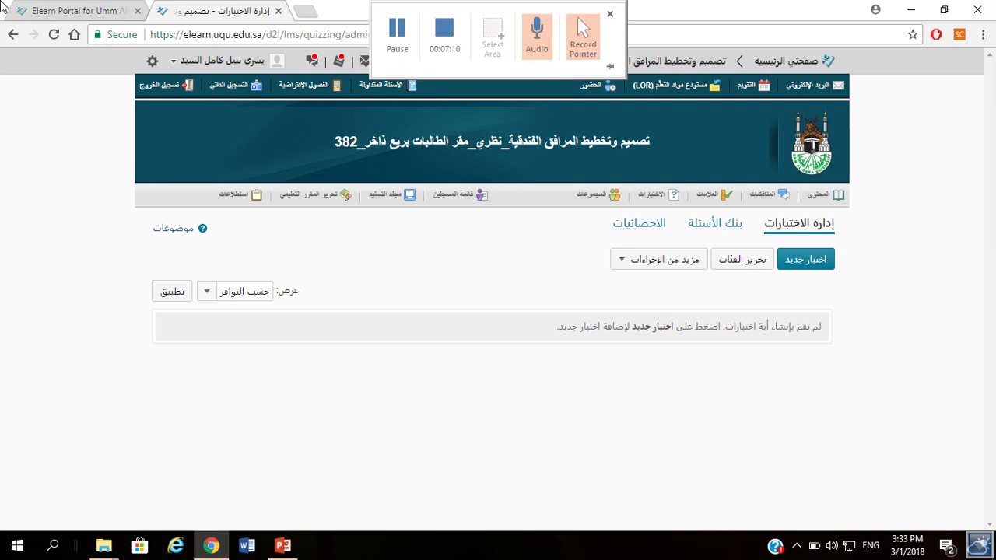
Try to sign in to the portal in the other browser tab with the prefilled credentials, then return to the course tab
left_click(61, 11)
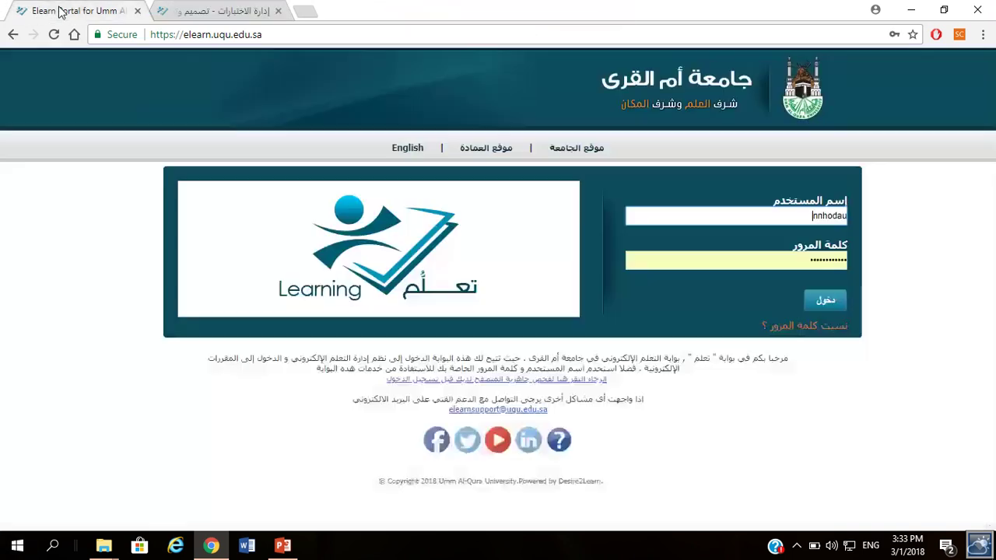
left_click(839, 309)
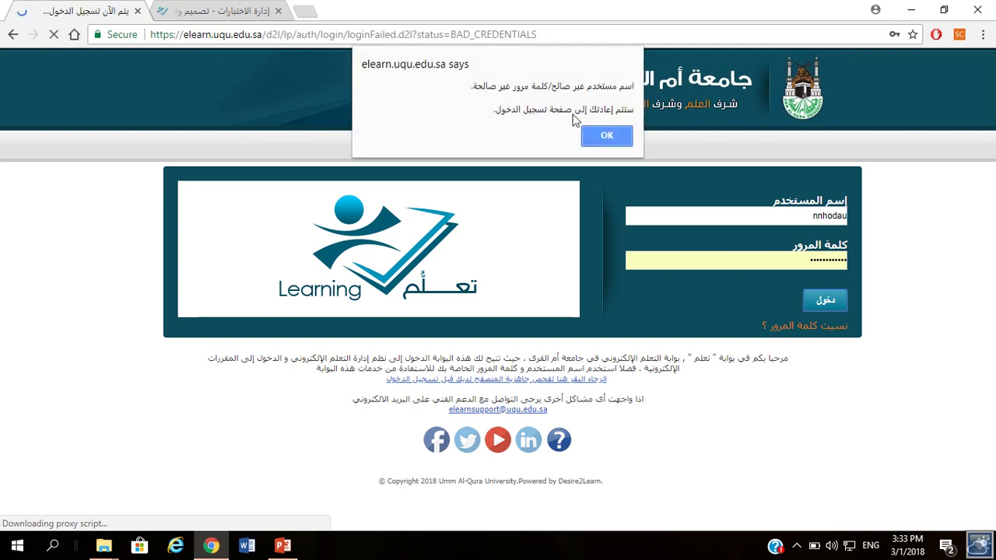
left_click(226, 11)
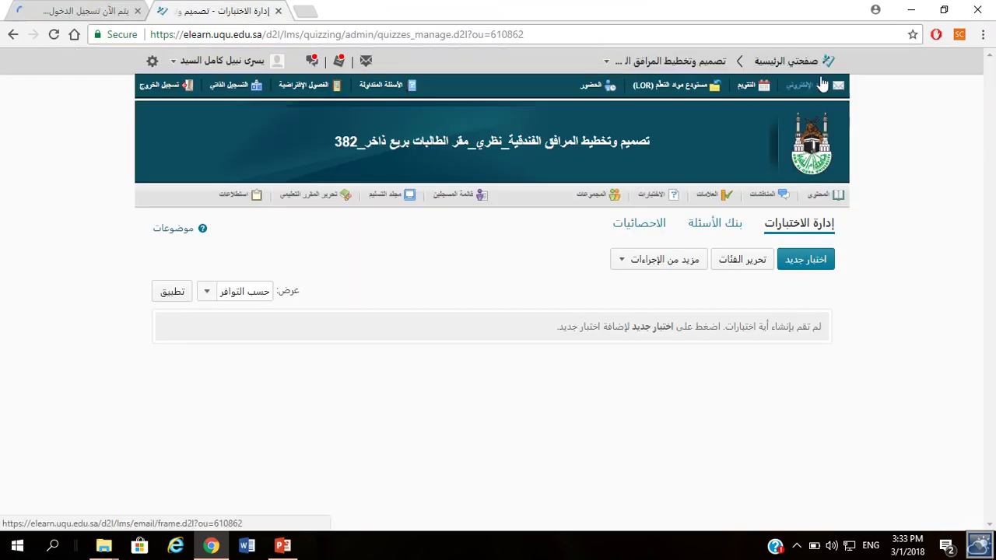
Log out of the current instructor account and sign in to the portal with the other account's saved credentials
left_click(251, 70)
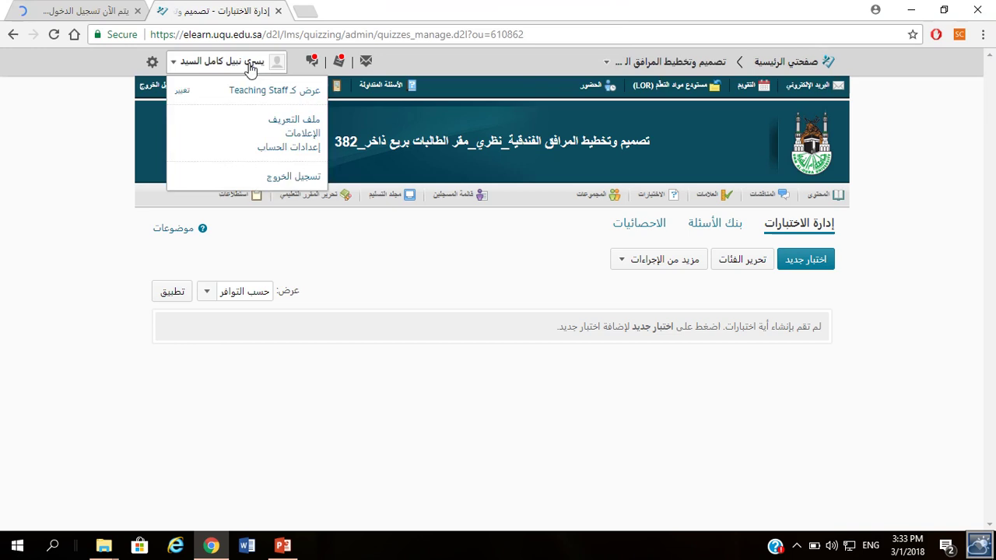
left_click(289, 177)
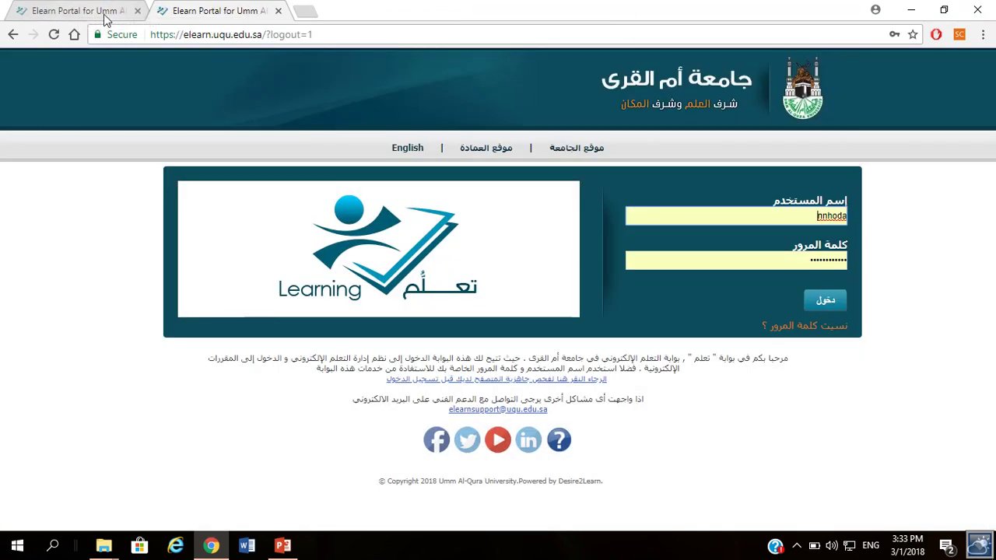
left_click(829, 302)
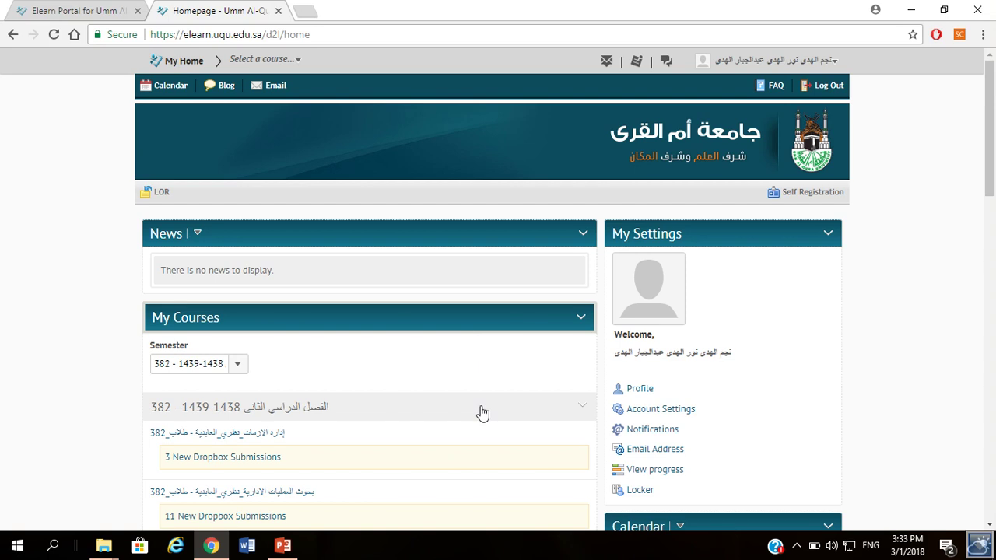
Open the course طرق بحث_نظري_مقر الطالبات بريع ذاخر_382 and look through its Course Materials content
left_click(300, 66)
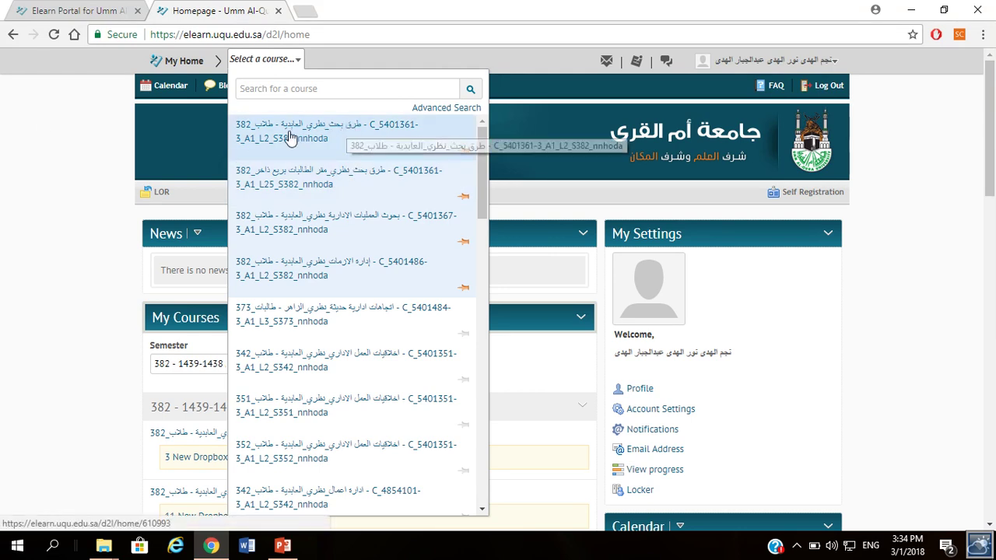
left_click(312, 179)
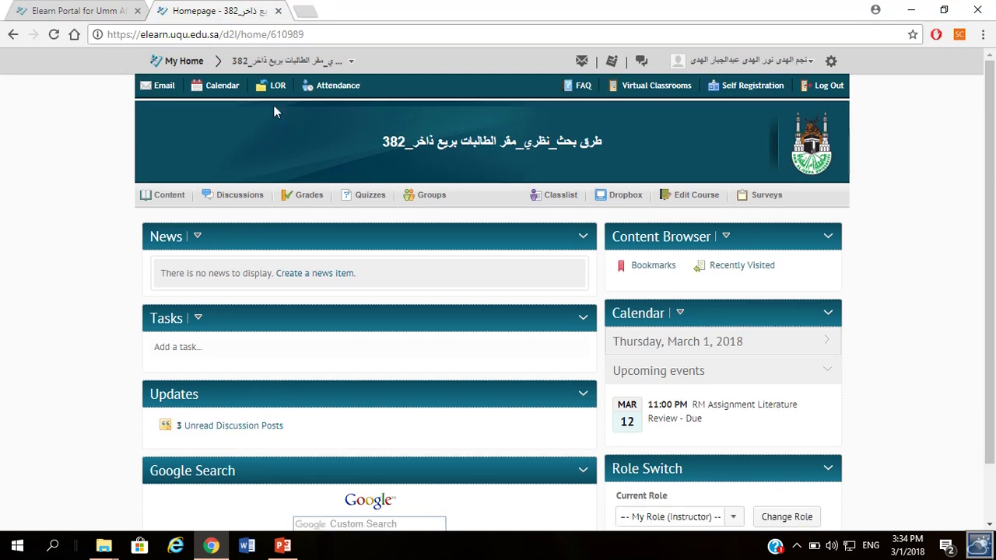
left_click(170, 202)
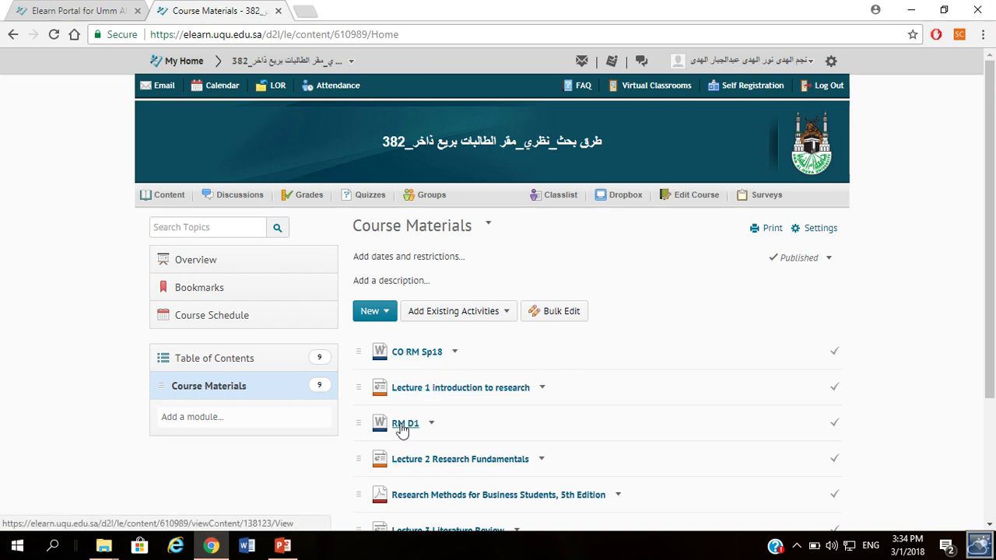
scroll(237, 363, "down", 2)
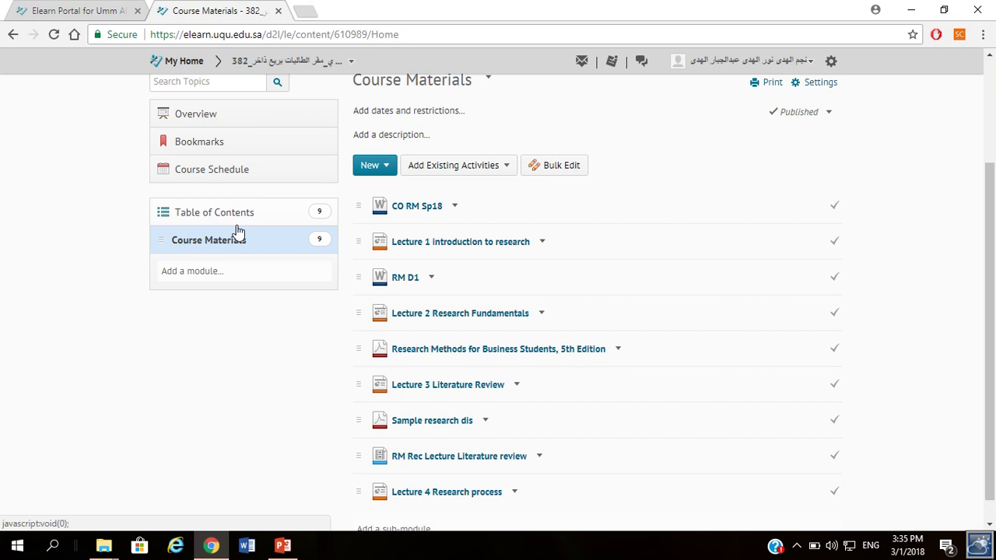
scroll(122, 125, "up", 2)
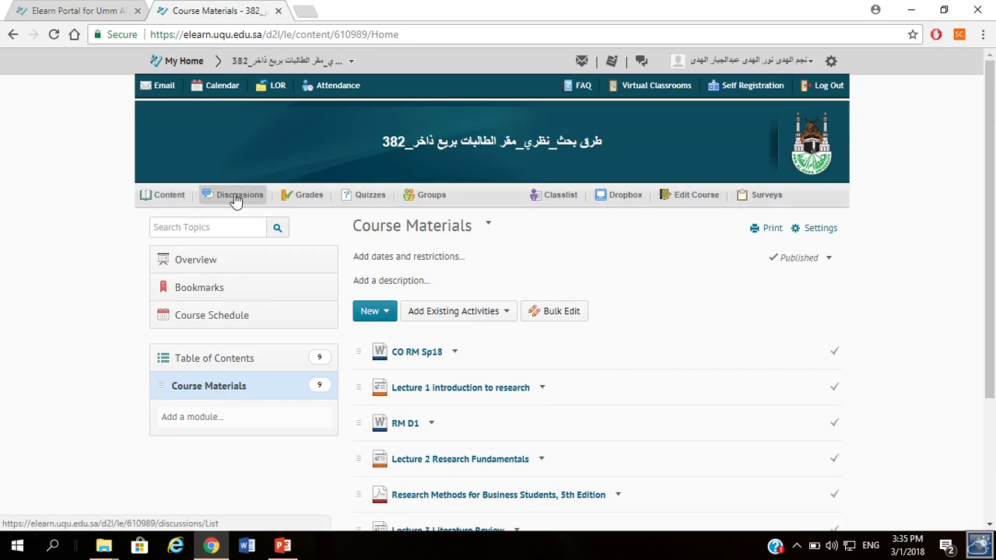
left_click_drag(566, 141, 425, 157)
left_click(435, 160)
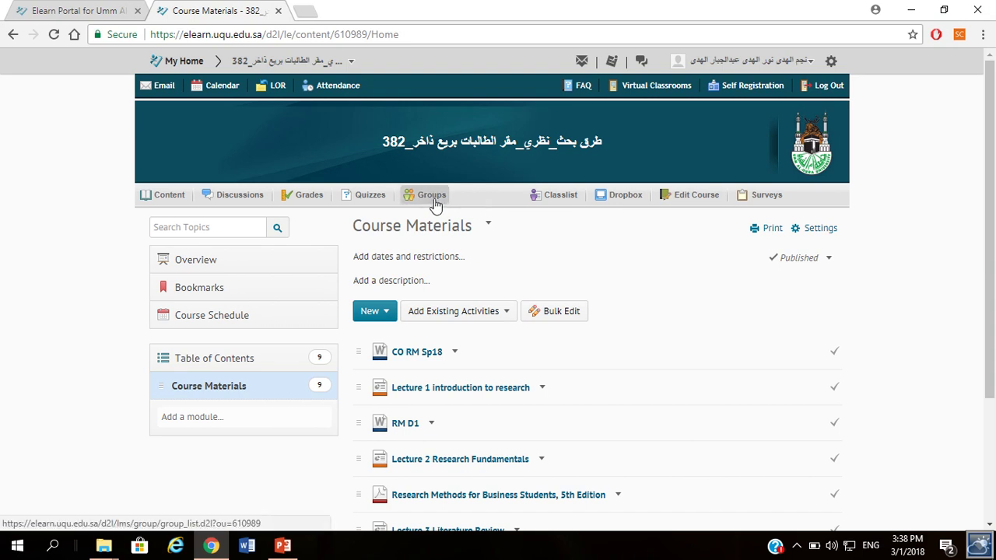
Open the course's group management and look through all groups in the Group Project category
left_click(434, 202)
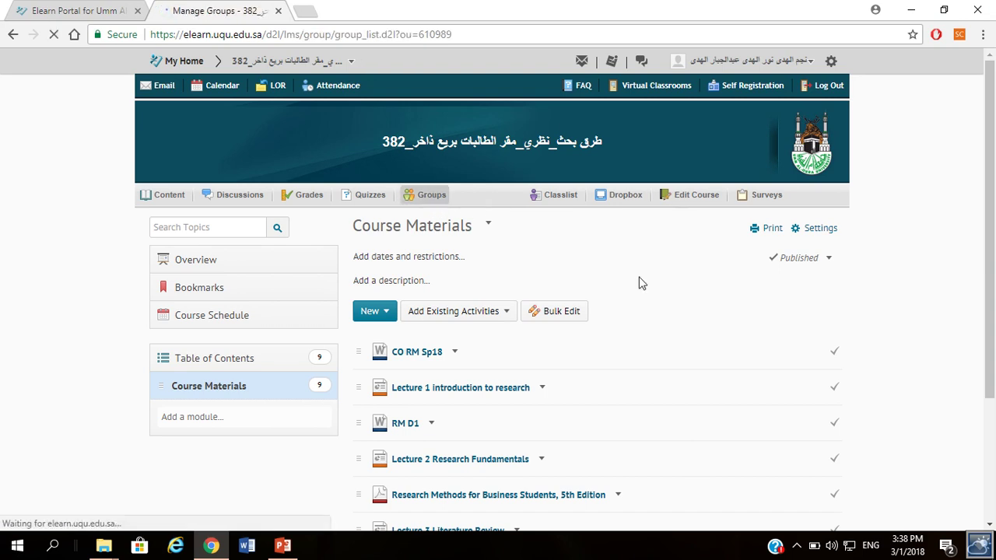
scroll(389, 405, "down", 3)
scroll(405, 472, "down", 2)
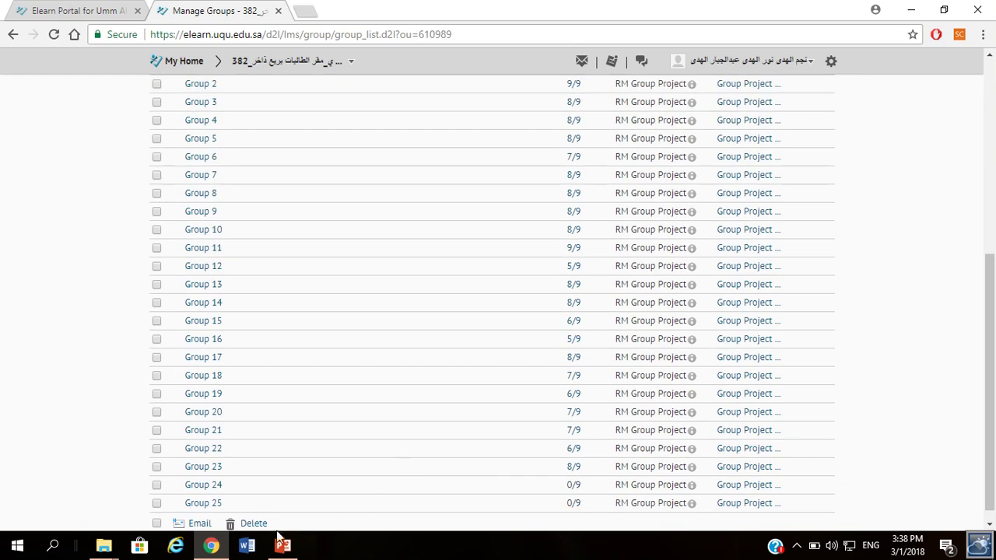
scroll(447, 367, "up", 3)
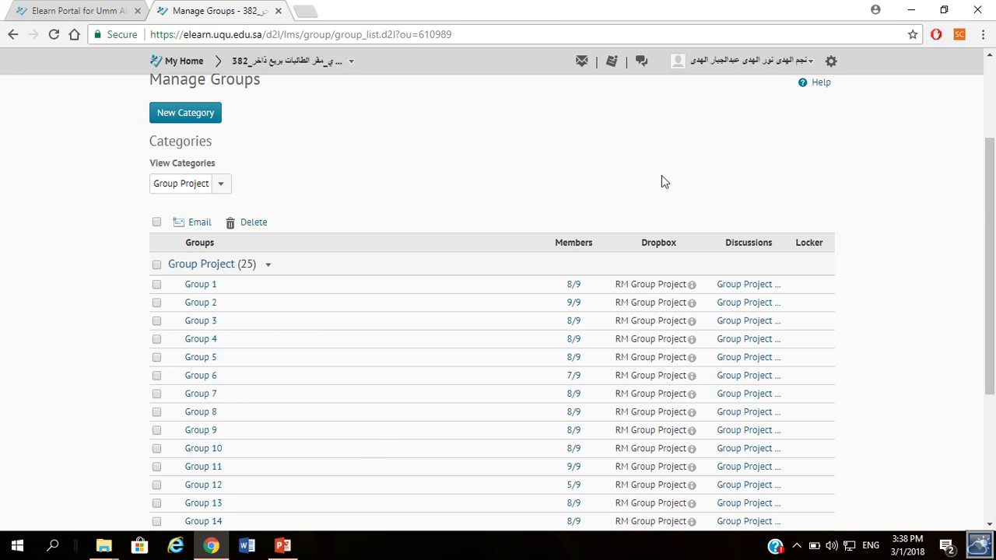
scroll(311, 113, "up", 2)
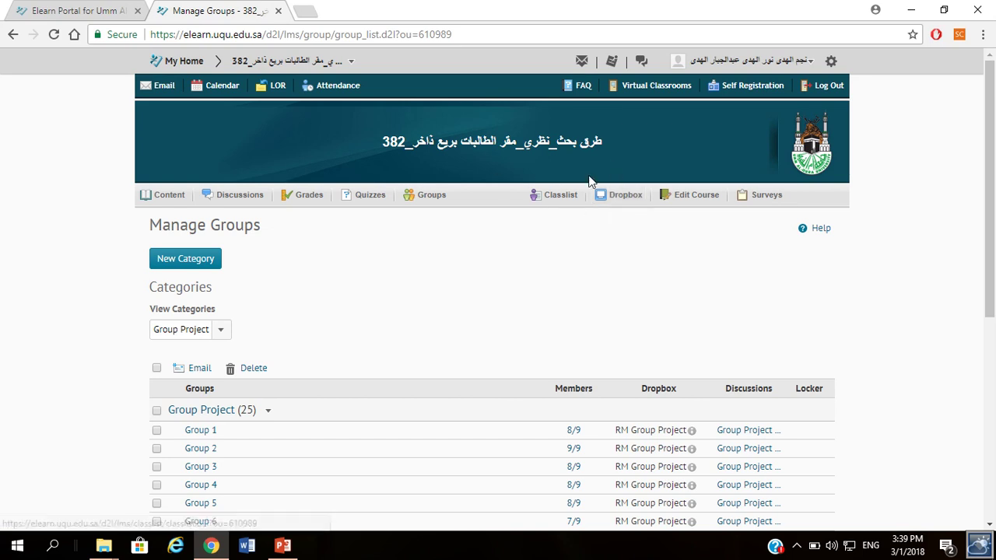
Start a new folder in the course's Dropbox and examine its name, folder type, category, Out Of score and rubric settings
left_click(625, 199)
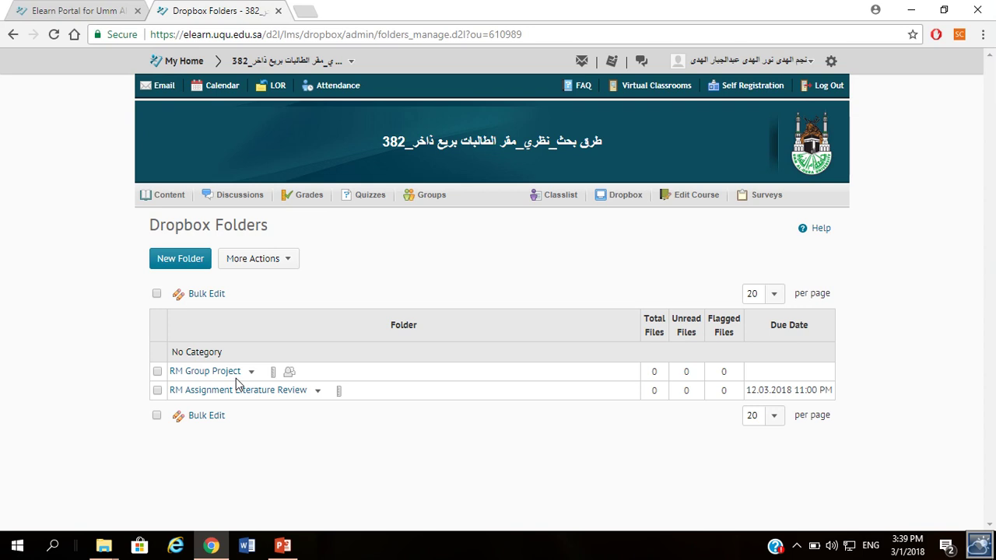
left_click(175, 258)
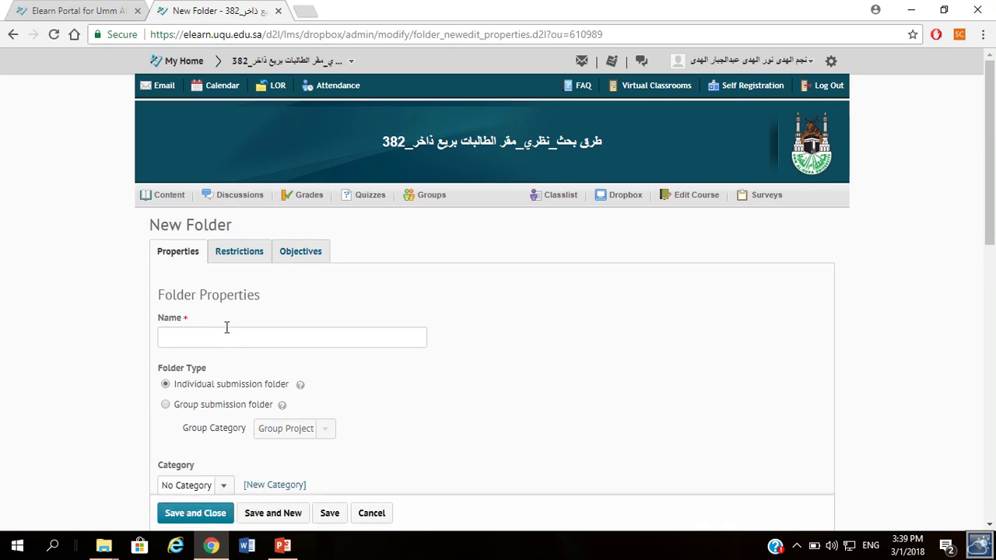
left_click(233, 333)
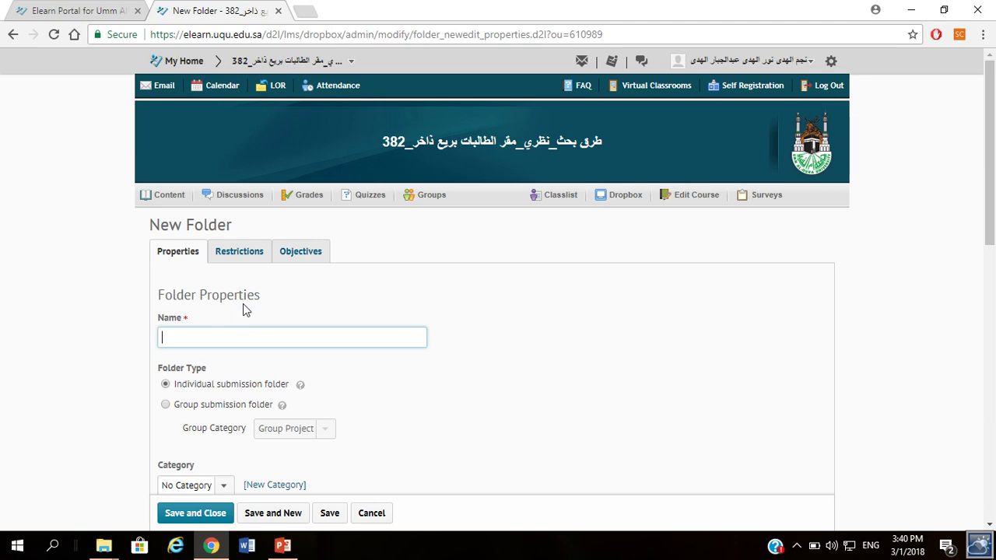
scroll(280, 404, "down", 4)
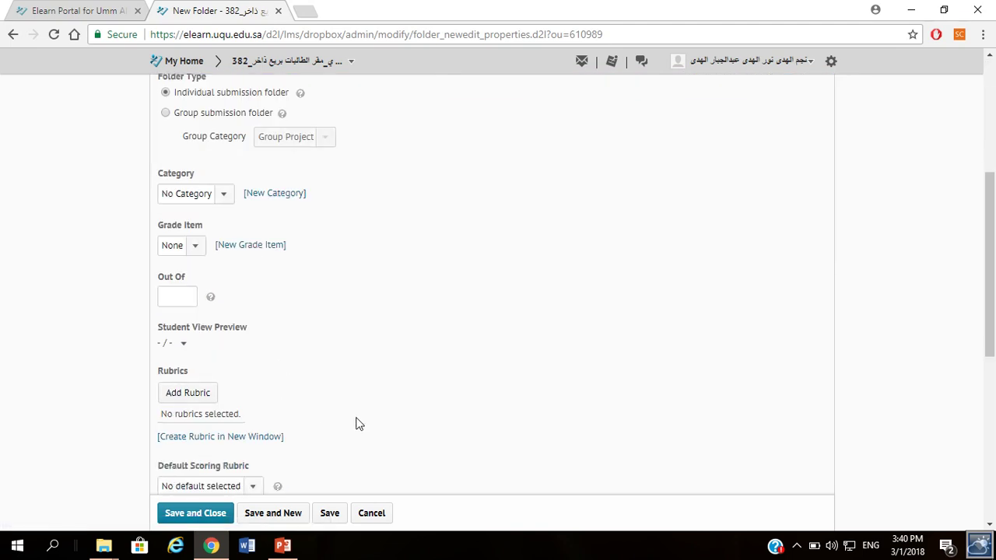
left_click(189, 301)
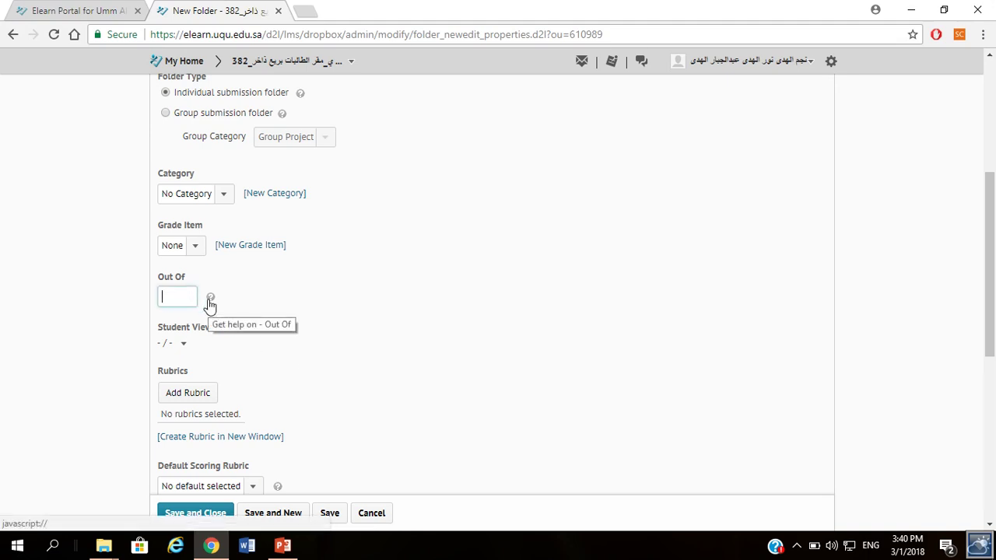
scroll(277, 314, "up", 5)
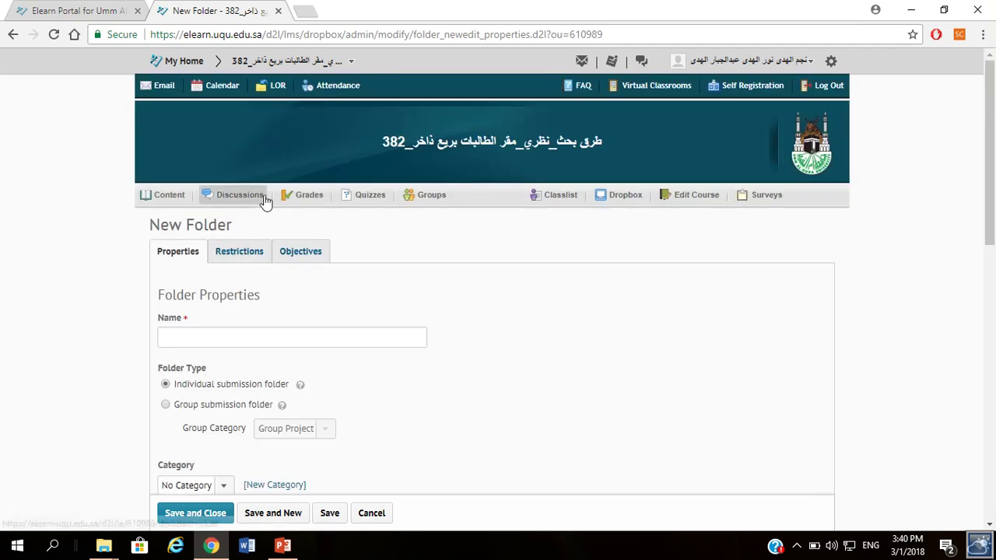
Go back to the Dropbox folder list without saving the new folder and view the actions available for RM Assignment Literature Review
left_click(608, 195)
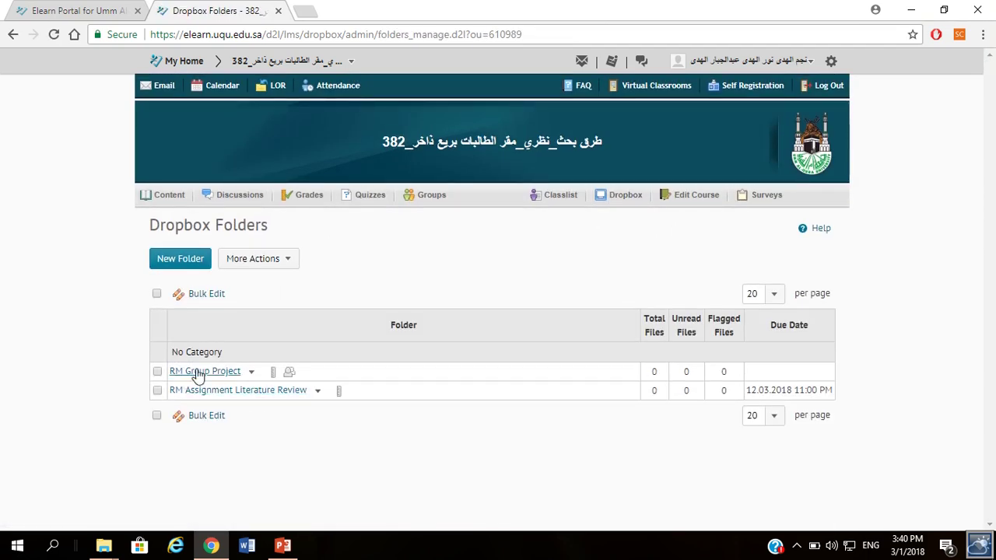
left_click(318, 394)
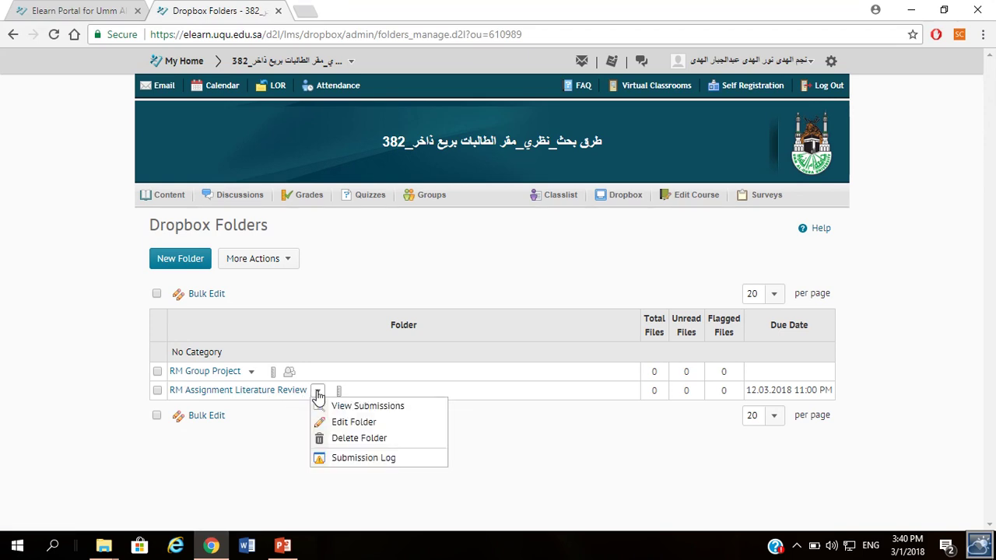
left_click(209, 441)
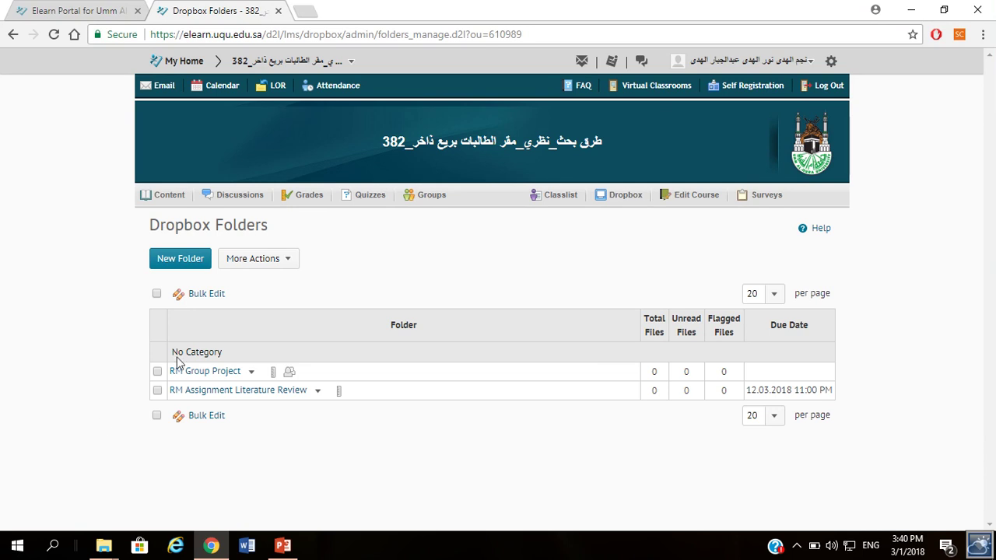
Switch to the course طرق بحث_نظري_العابدية - طلاب_382 and view its Dropbox folders
left_click(351, 62)
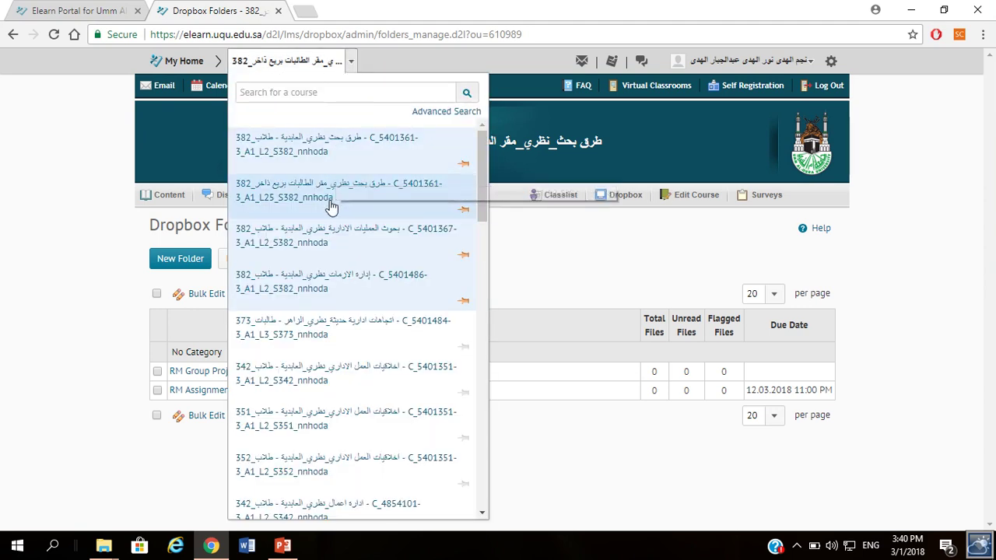
left_click(324, 137)
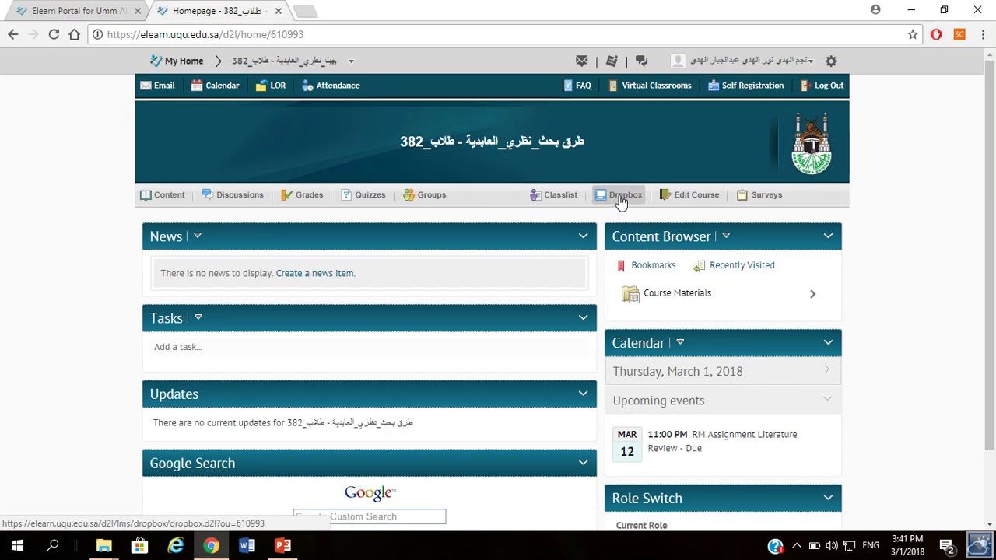
left_click(621, 200)
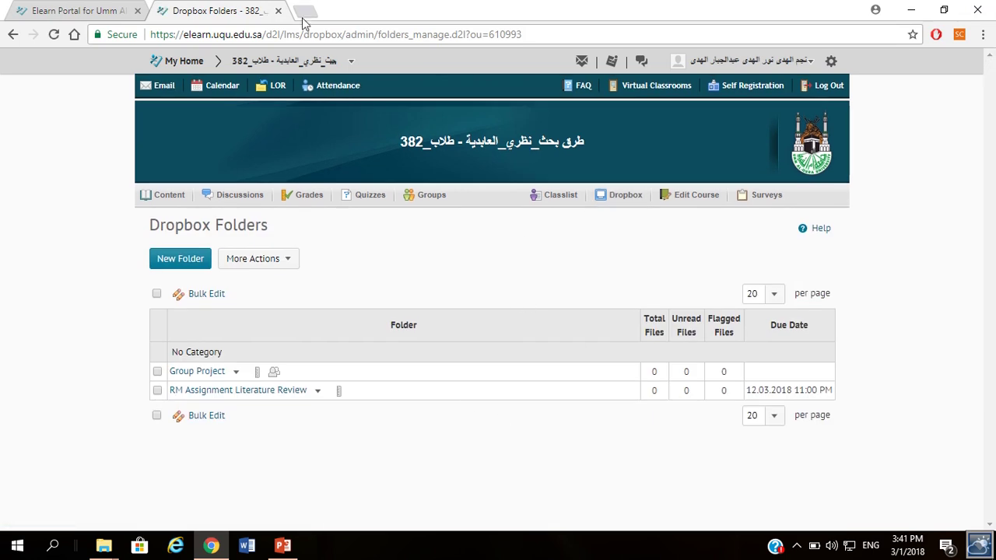
Switch to the course بحوث العمليات الادارية_نظري_العابدية - طلاب_382 and view its Dropbox folders
left_click(351, 61)
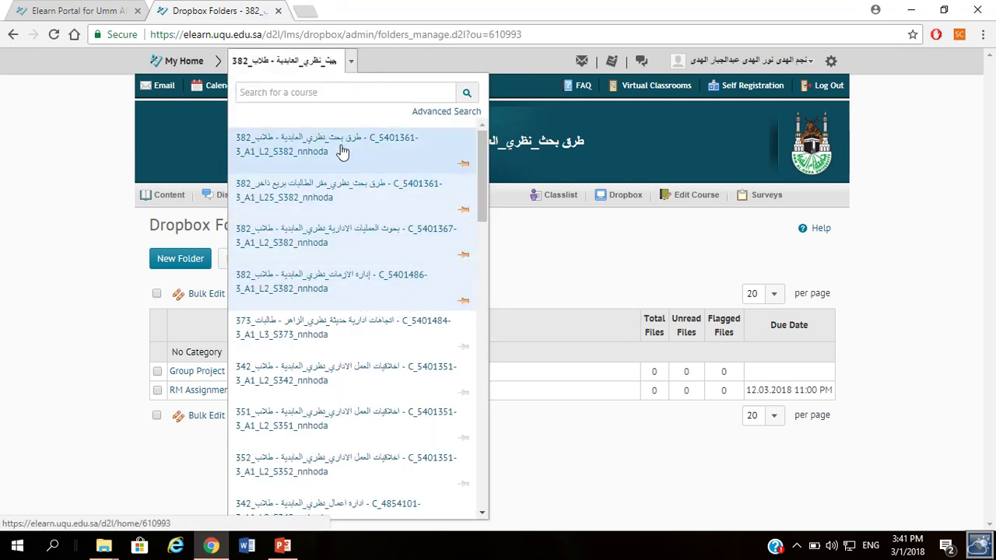
left_click(328, 231)
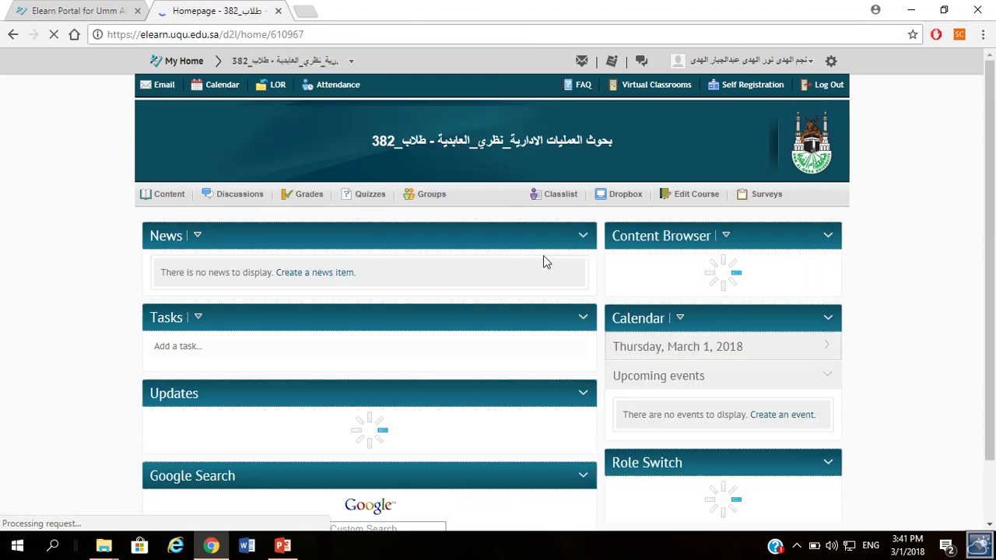
left_click(616, 196)
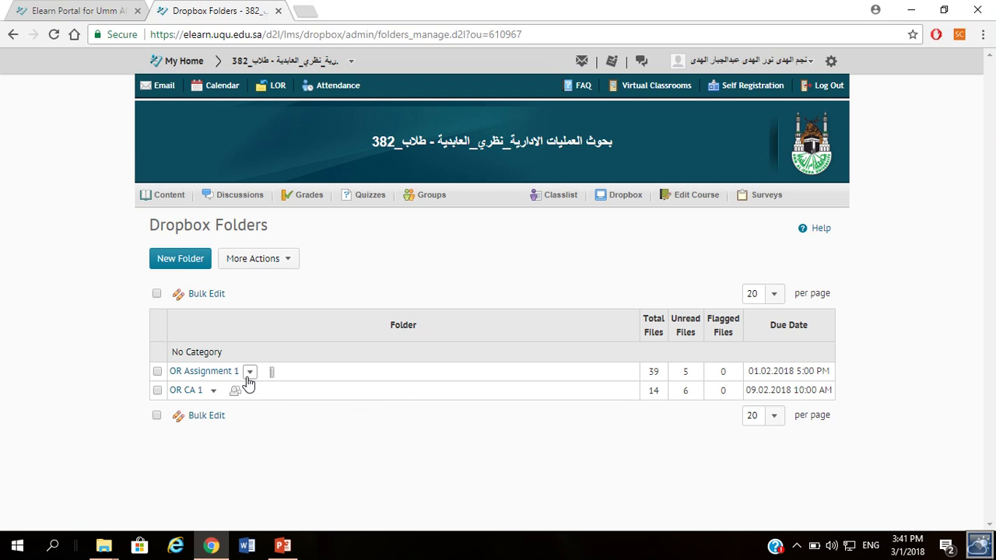
View the submissions for OR Assignment 1 and open the submitted file Example of optimization.docx for evaluation
left_click(249, 373)
left_click(277, 390)
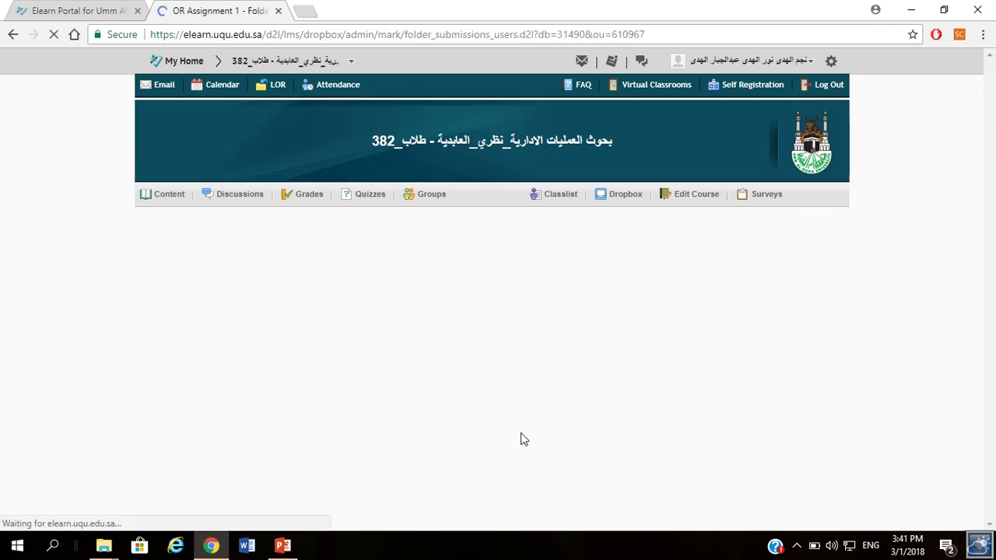
scroll(382, 422, "down", 5)
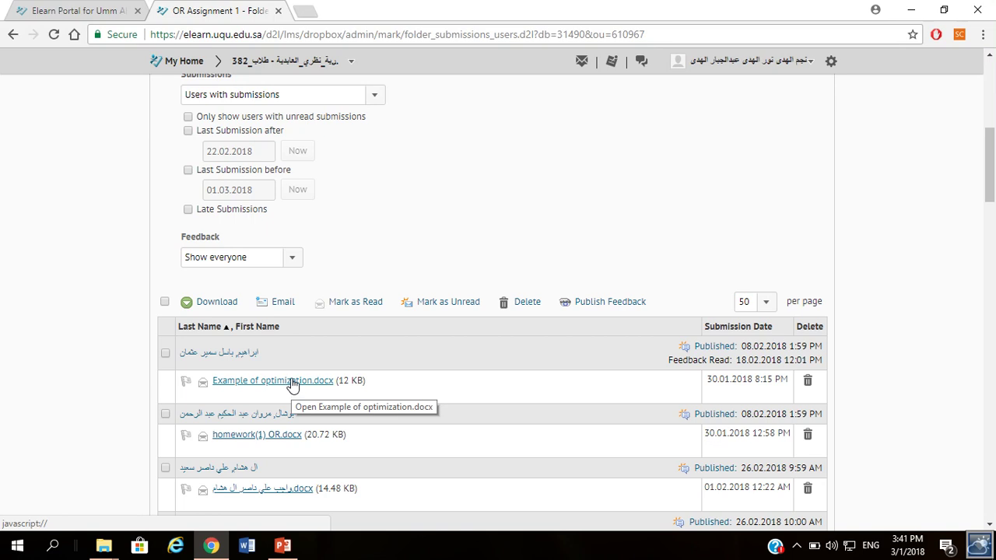
left_click(289, 382)
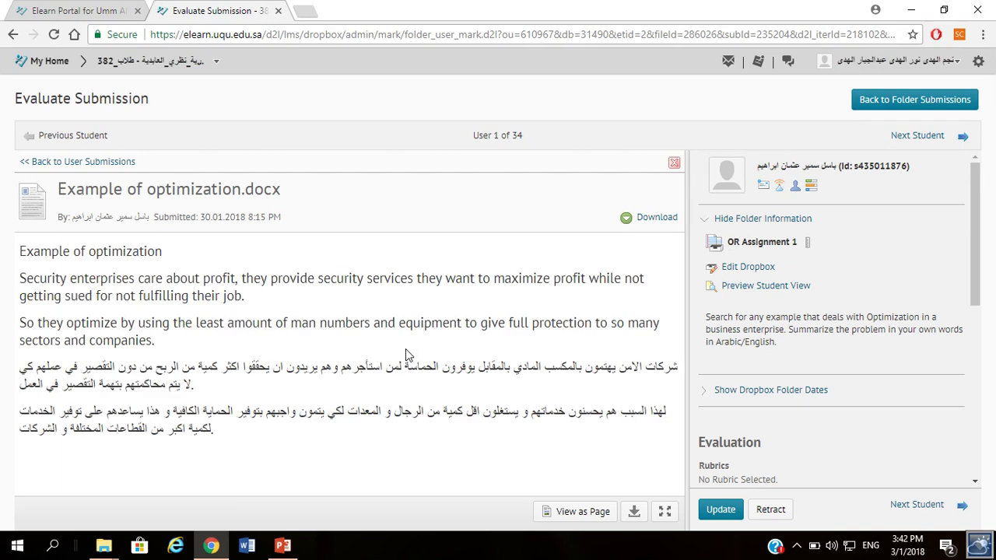
Review the score and feedback of the opened submission and update its evaluation
scroll(907, 373, "down", 5)
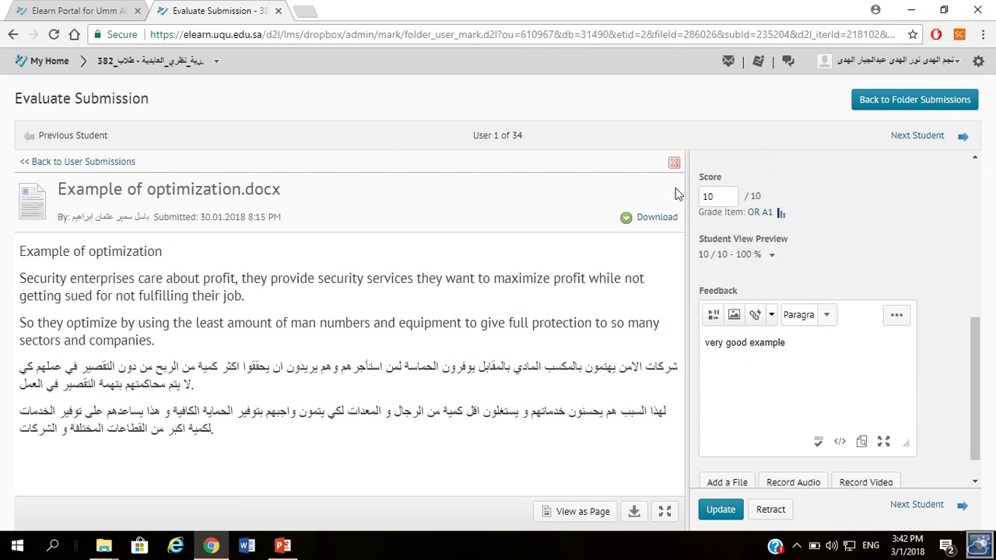
left_click(732, 192)
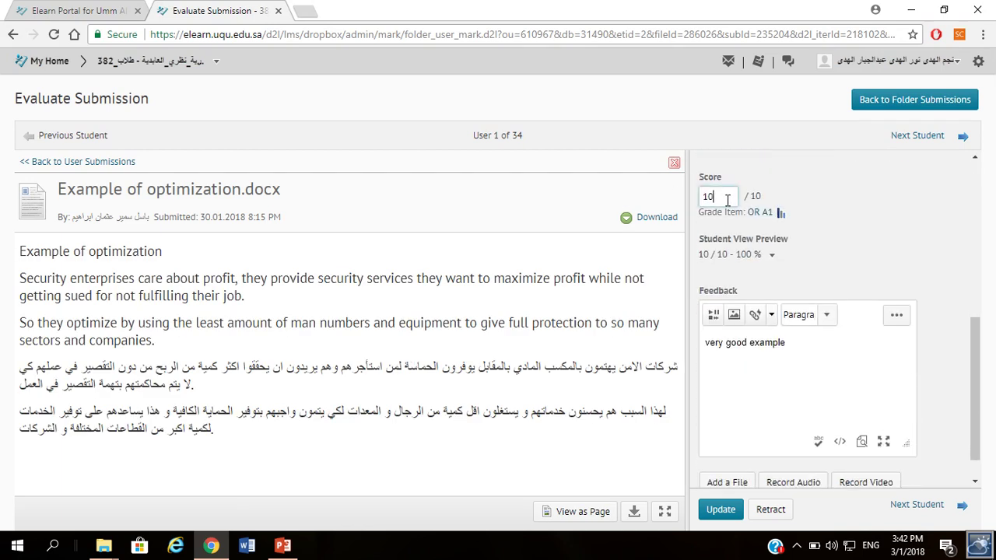
left_click(708, 507)
Switch to the course طرق بحث_نظري_مقر الطالبات بريع ذاخر_382 and open its quiz management page
left_click(217, 64)
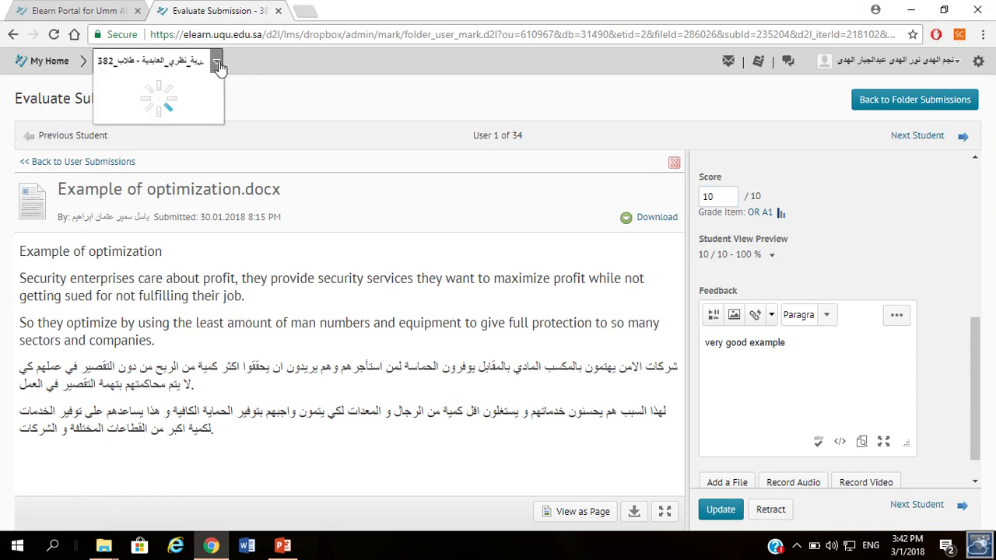
left_click(226, 189)
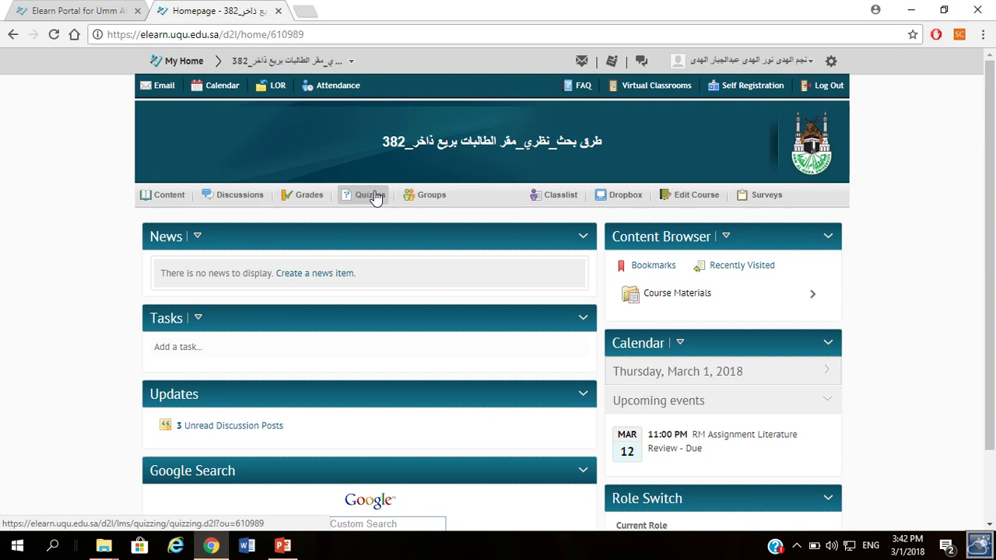
left_click(376, 196)
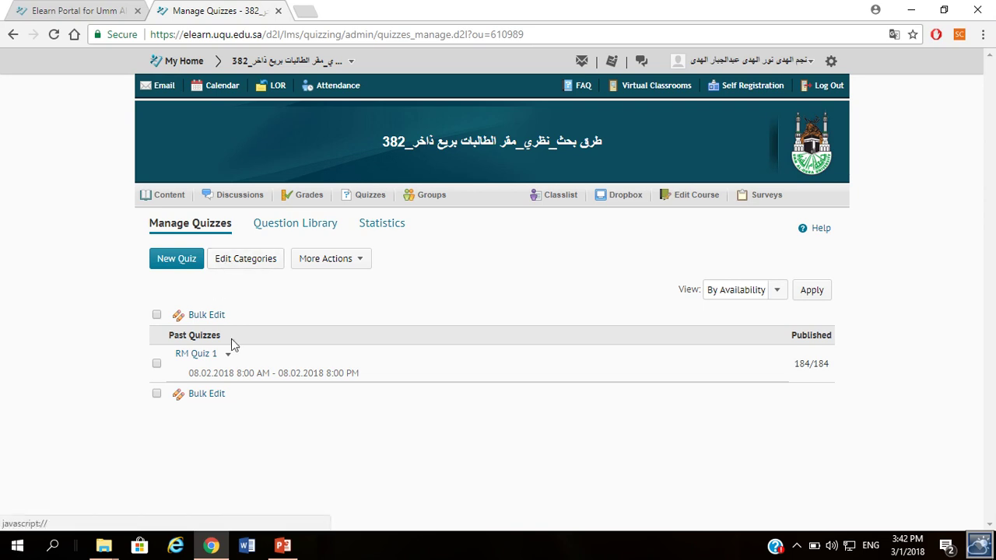
Start a new quiz named "quiz 4" and look over its general and optional advanced properties
left_click(175, 259)
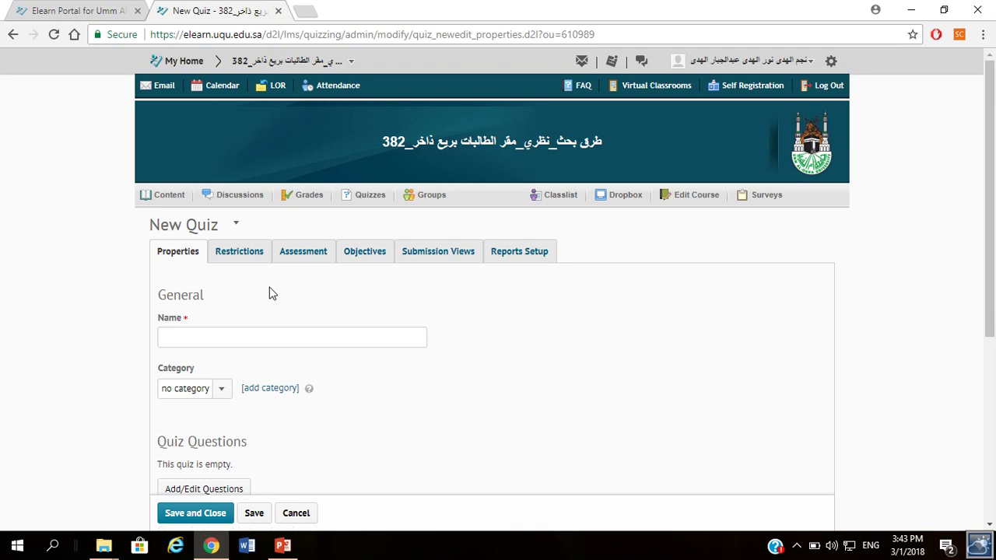
left_click(184, 329)
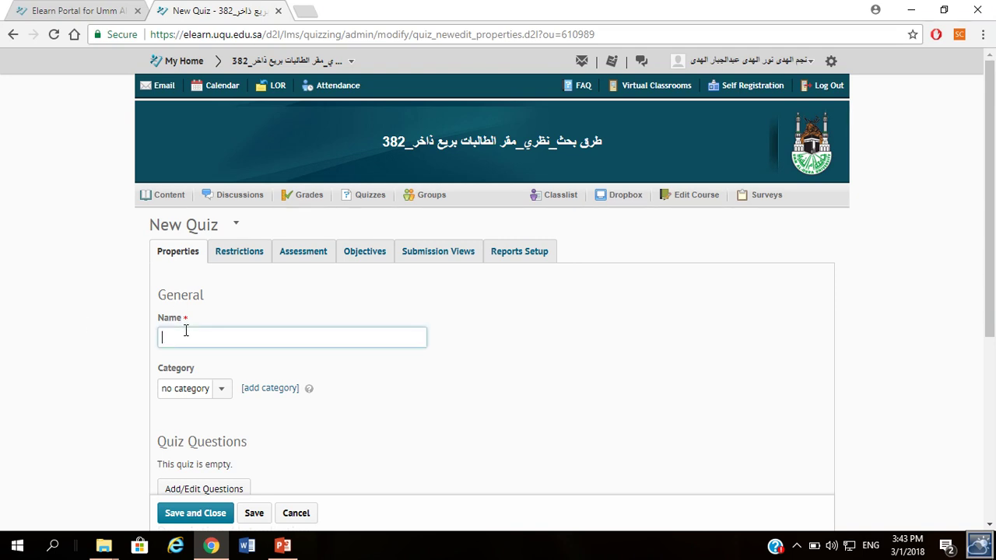
type("quiz 4")
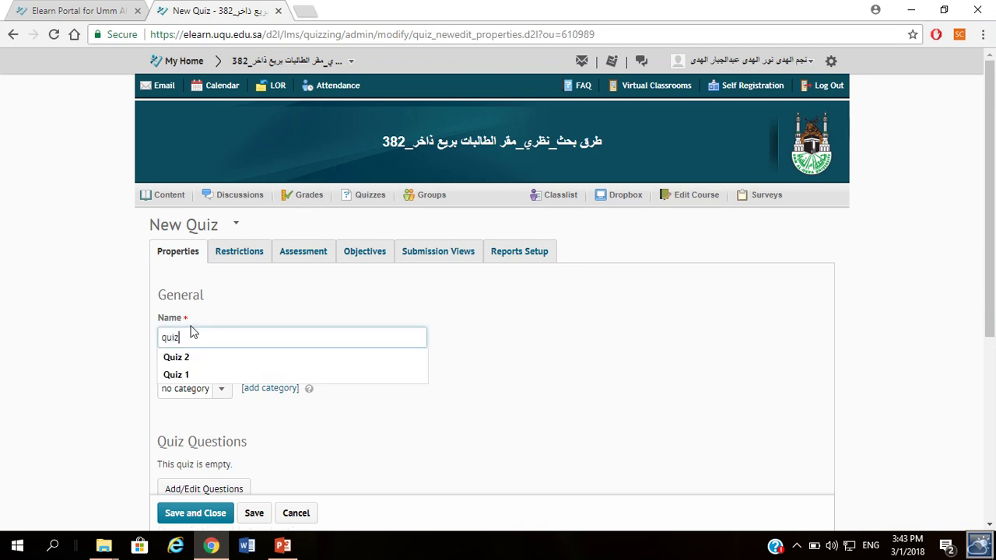
scroll(249, 302, "down", 2)
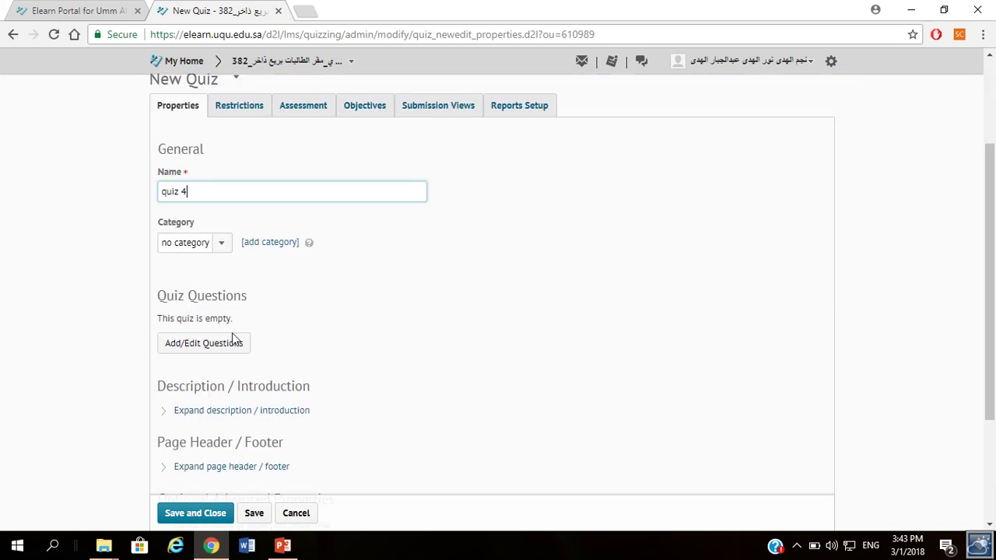
scroll(246, 358, "down", 2)
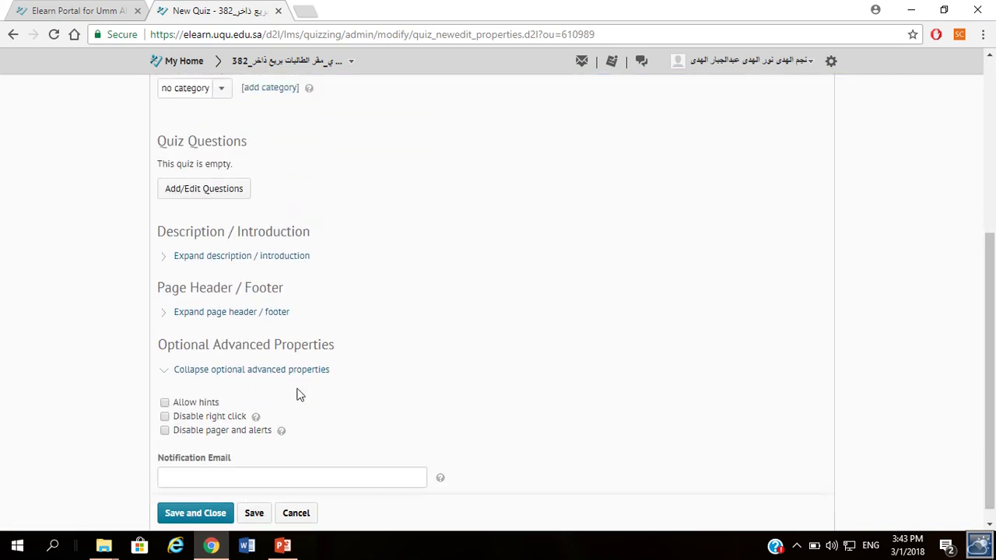
scroll(295, 389, "up", 4)
scroll(272, 420, "down", 3)
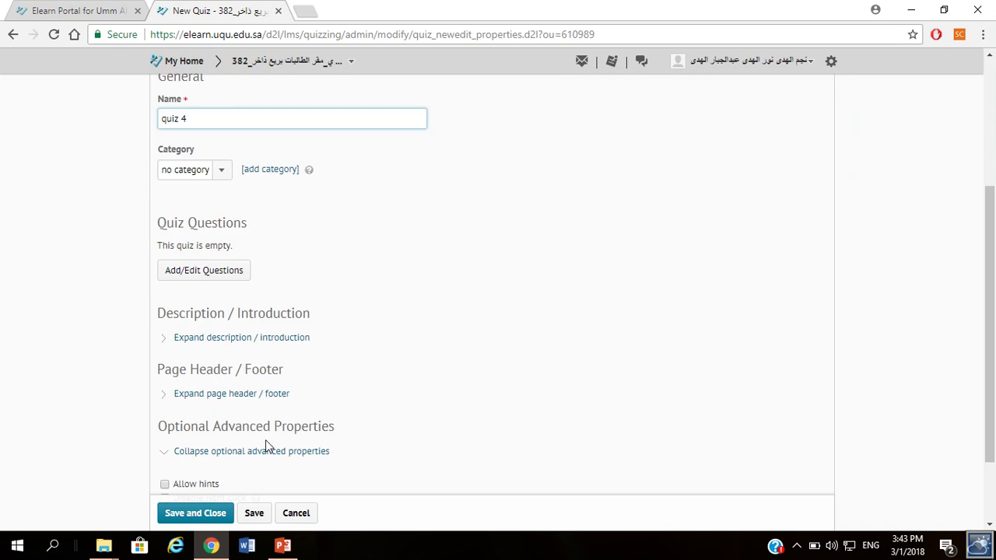
Add a True or False question to quiz 4 with the question text "is rm good?"
left_click(224, 282)
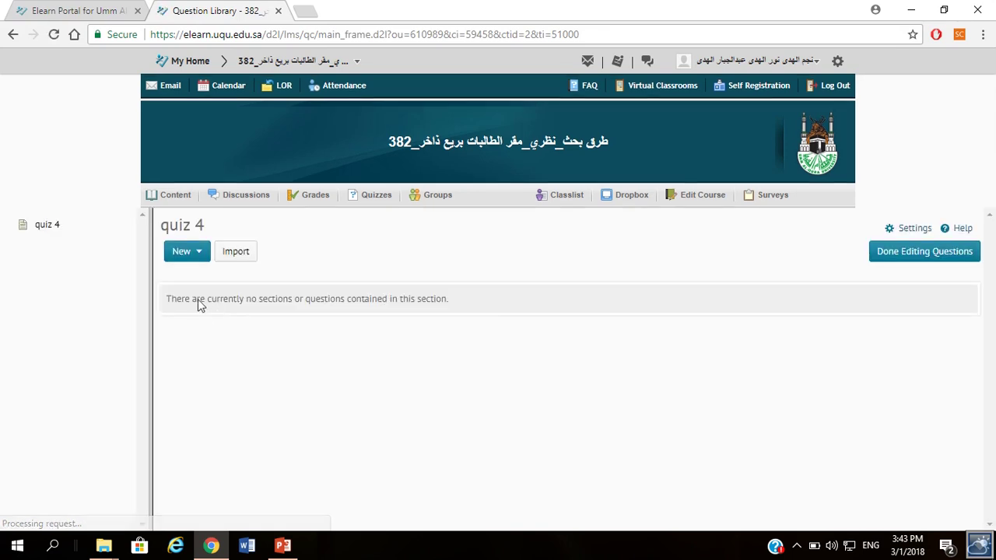
left_click(199, 255)
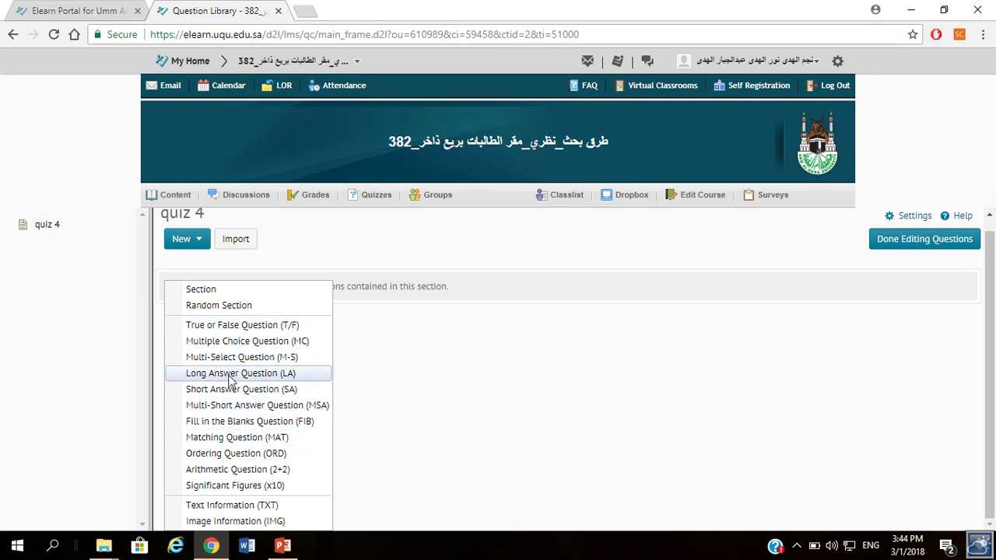
left_click(241, 326)
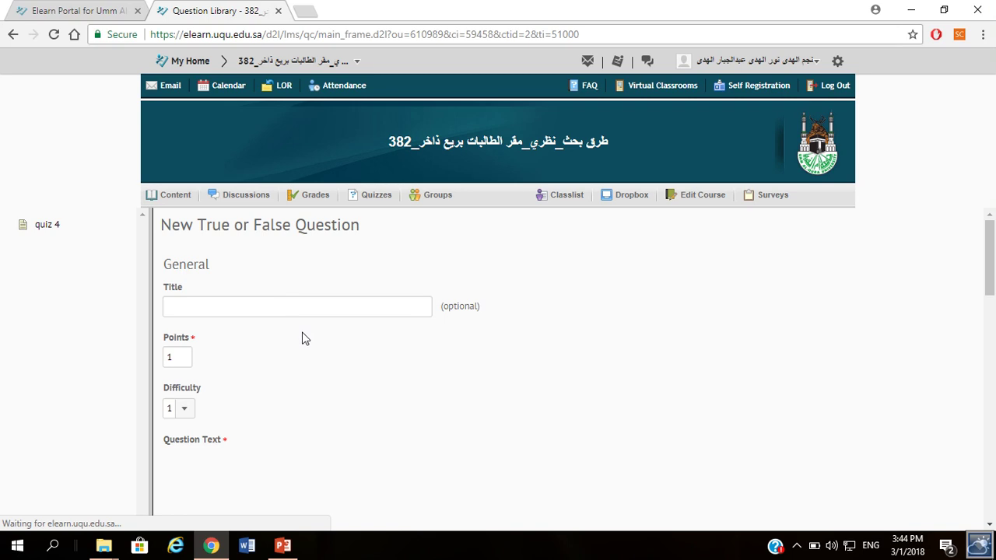
scroll(300, 363, "down", 4)
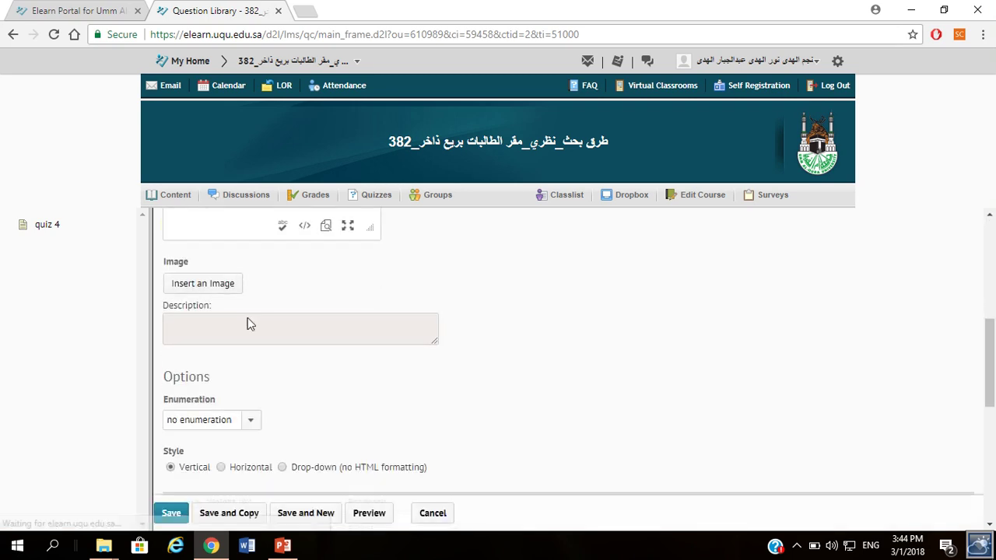
scroll(270, 317, "up", 2)
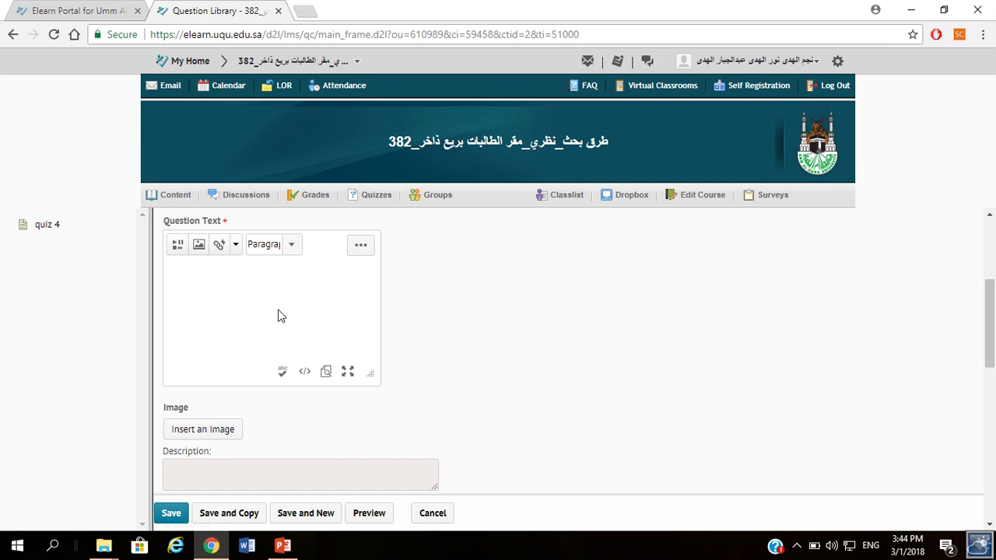
left_click(279, 315)
type("is rm good?")
Set the weight of the True answer to 100% and save the question
scroll(445, 371, "down", 4)
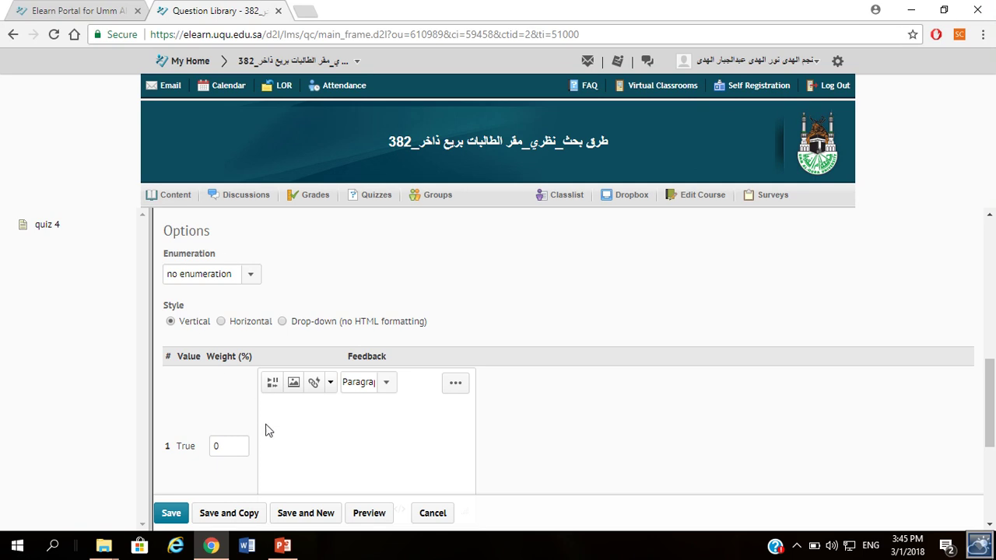
scroll(276, 439, "down", 2)
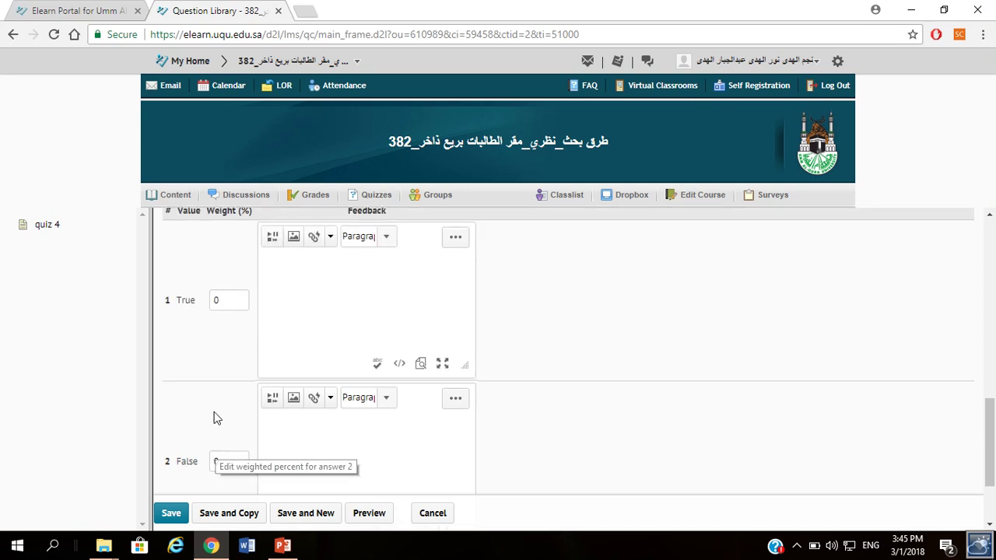
left_click(233, 305)
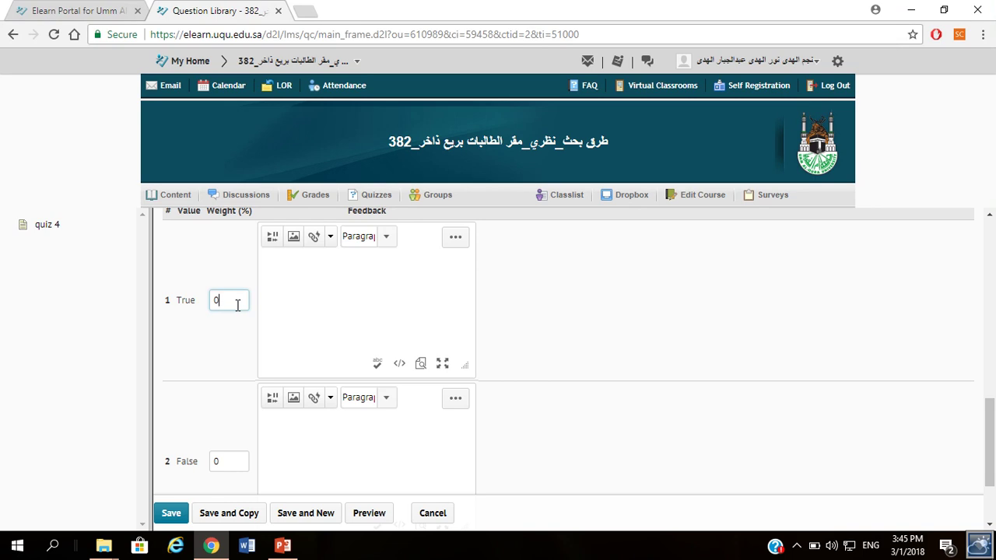
key("BackSpace")
type("100")
left_click(296, 287)
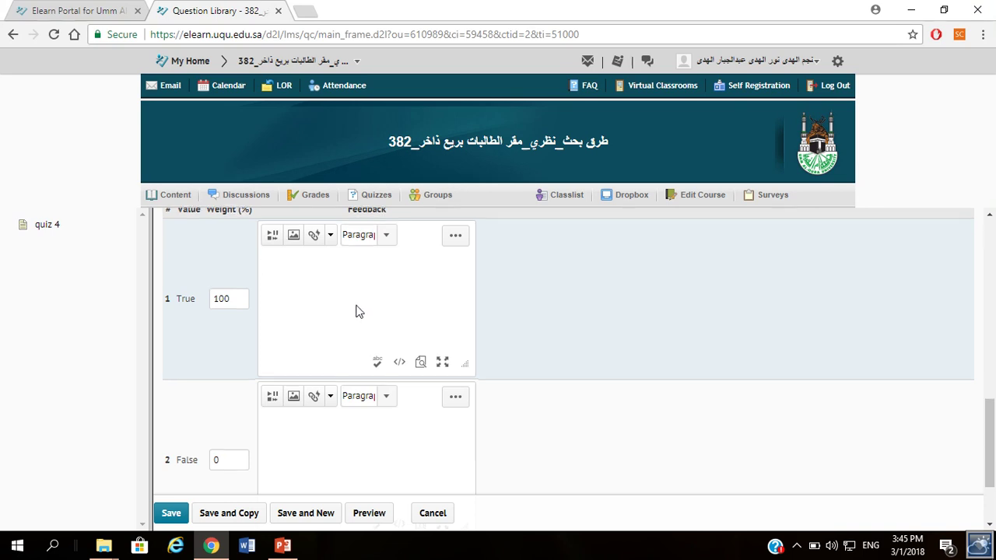
scroll(356, 309, "down", 3)
left_click(171, 515)
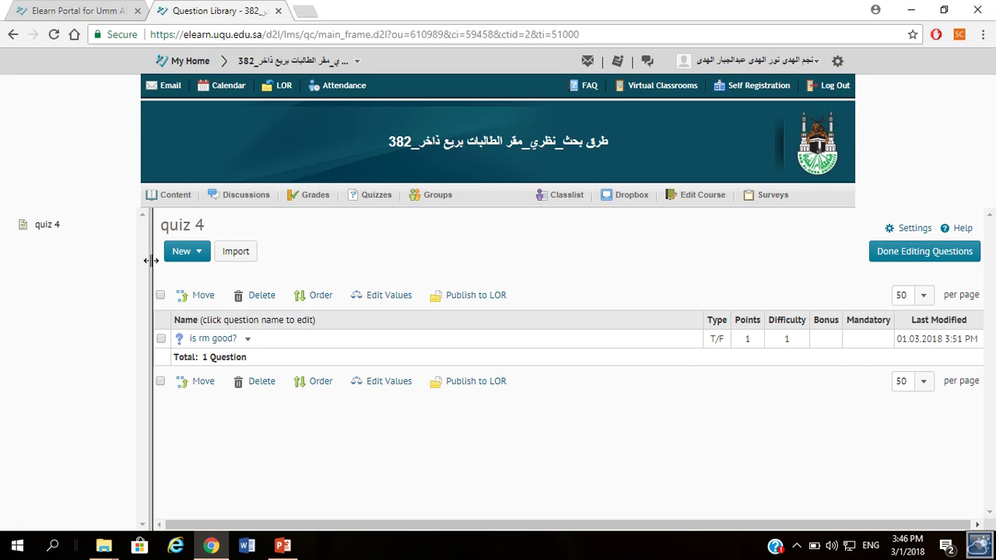
Finish editing the questions and review the properties of quiz 4
left_click(908, 257)
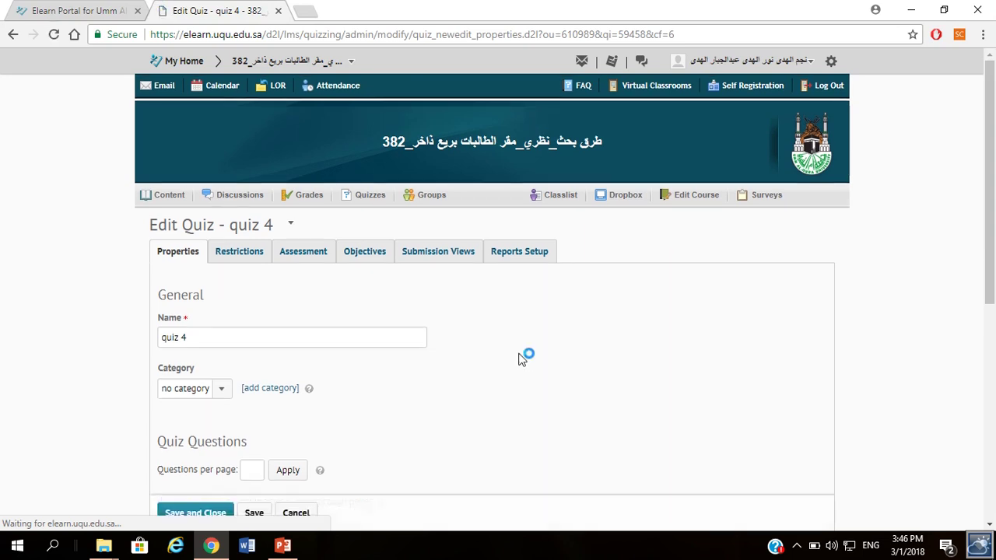
scroll(467, 371, "down", 3)
scroll(450, 376, "down", 2)
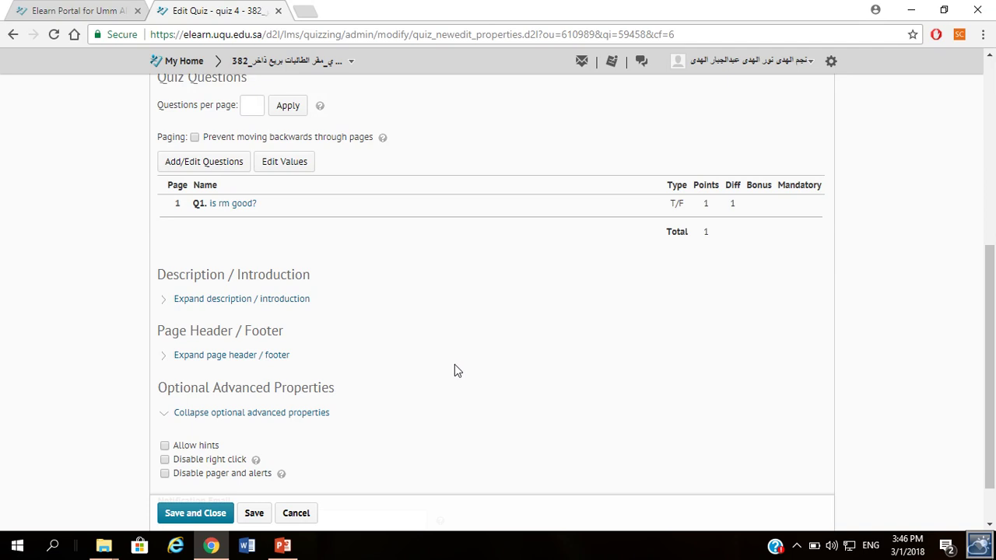
scroll(458, 371, "up", 5)
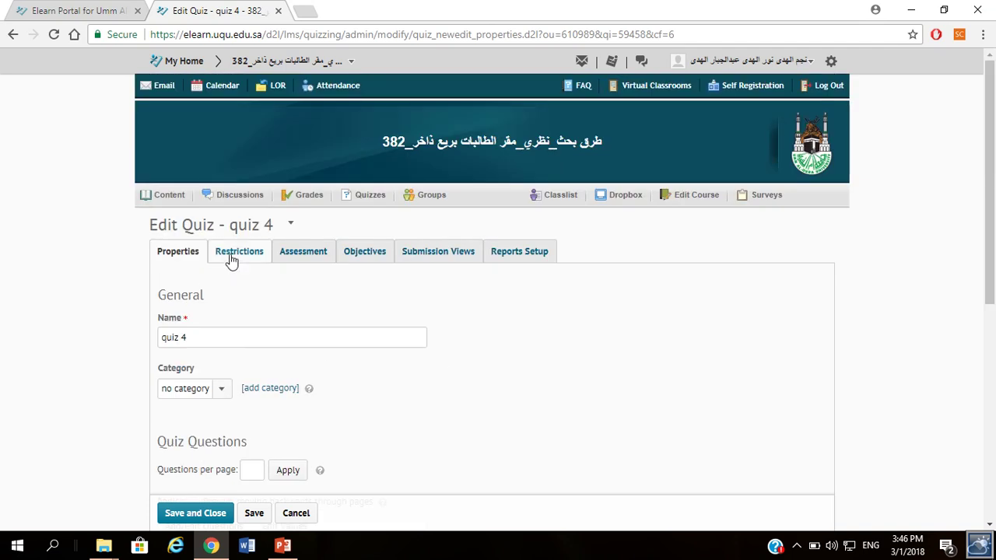
Set the status of quiz 4 to Active in its restrictions
left_click(231, 260)
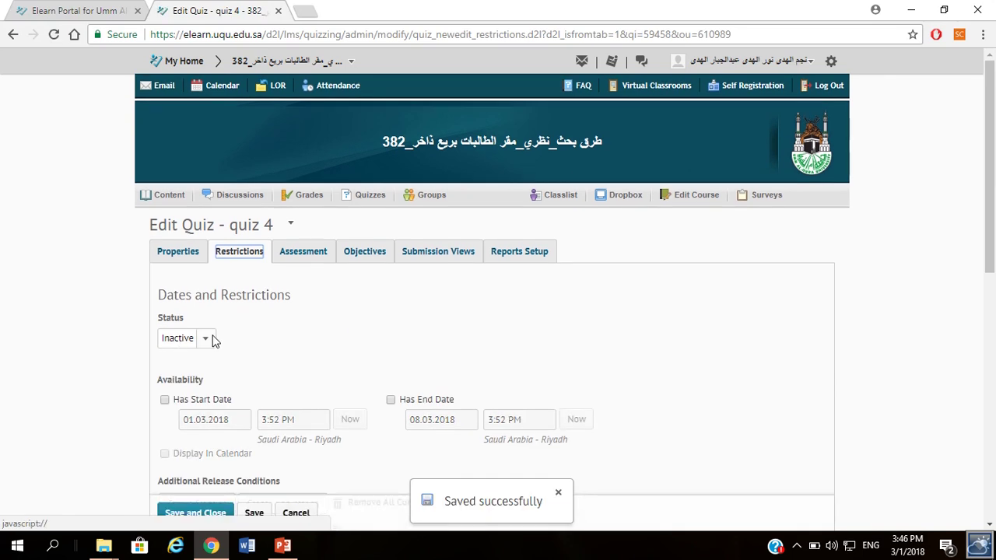
left_click(205, 339)
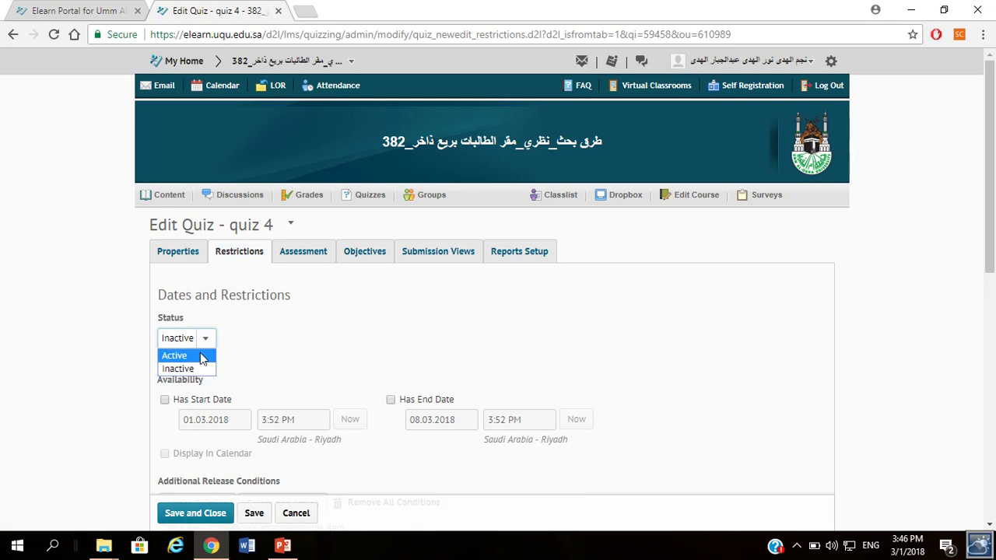
left_click(201, 355)
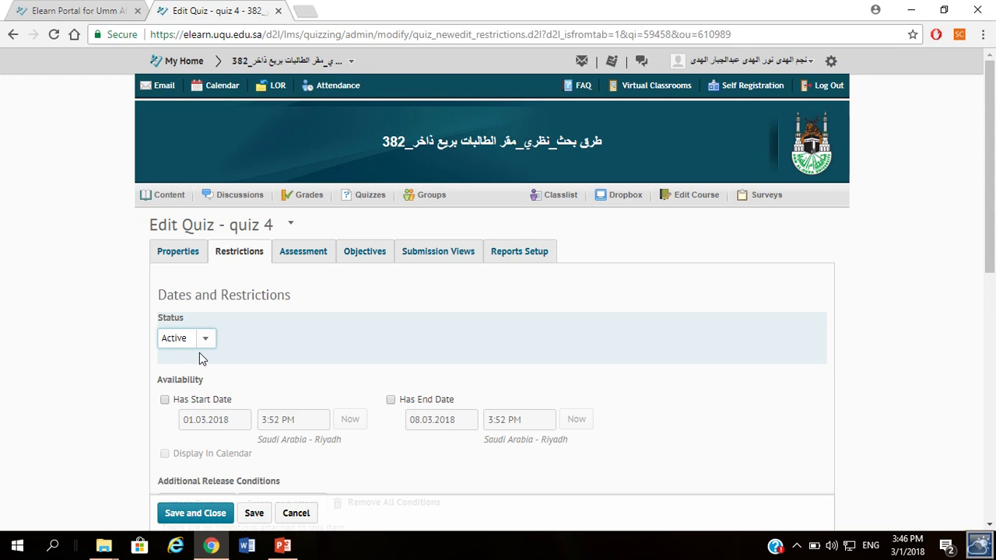
Enable a start date of 01.03.2018 3:52 PM and an end date of 08.03.2018 3:52 PM for the quiz, and display it in the calendar
scroll(208, 372, "down", 2)
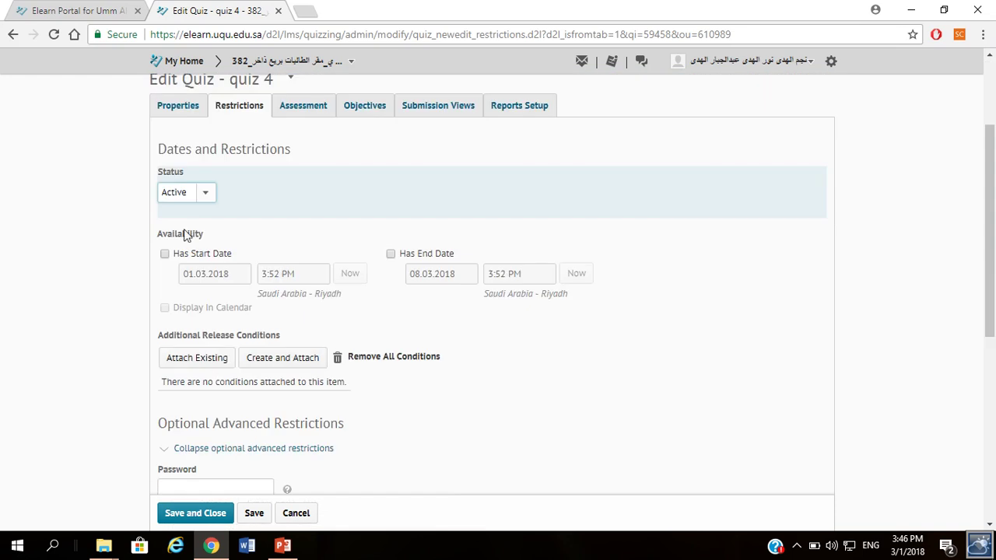
left_click(165, 255)
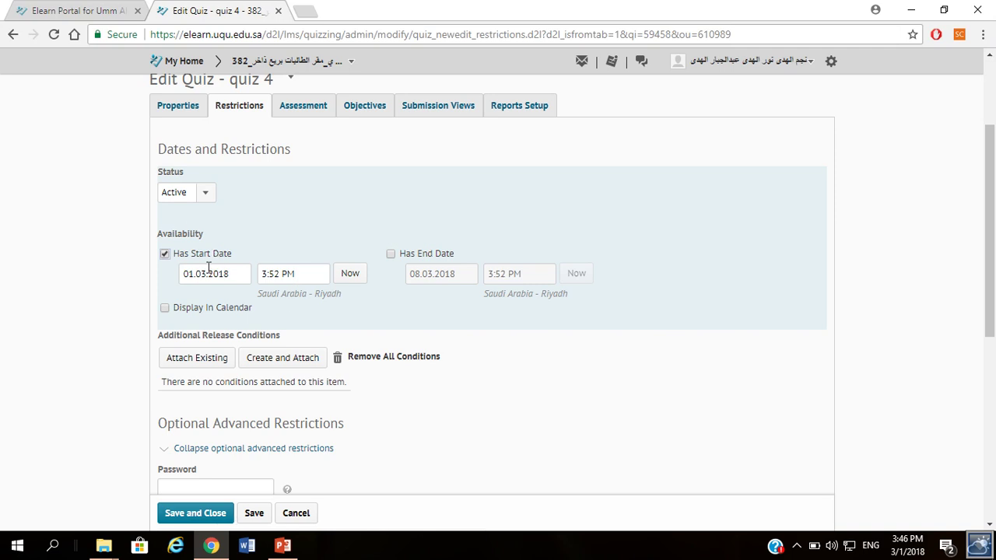
left_click(391, 254)
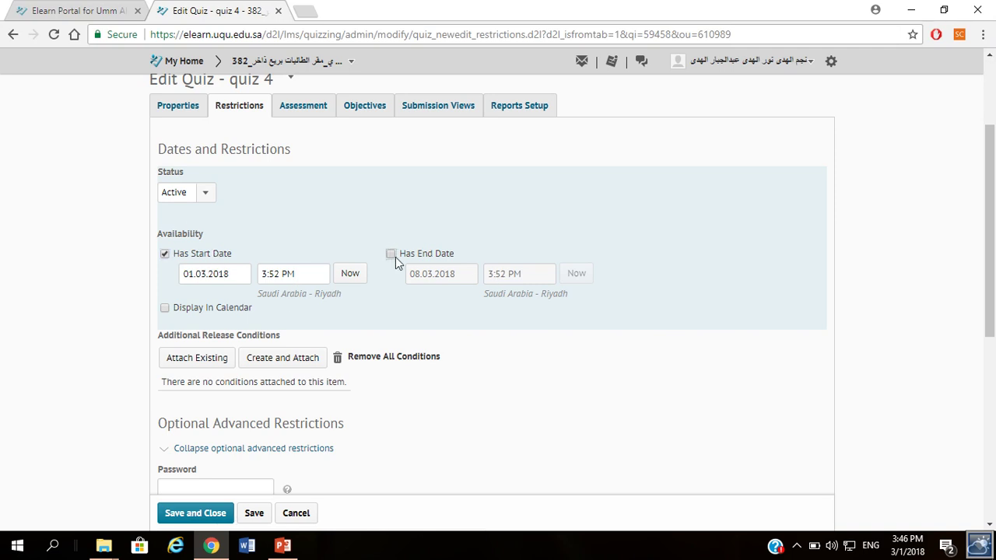
left_click(204, 275)
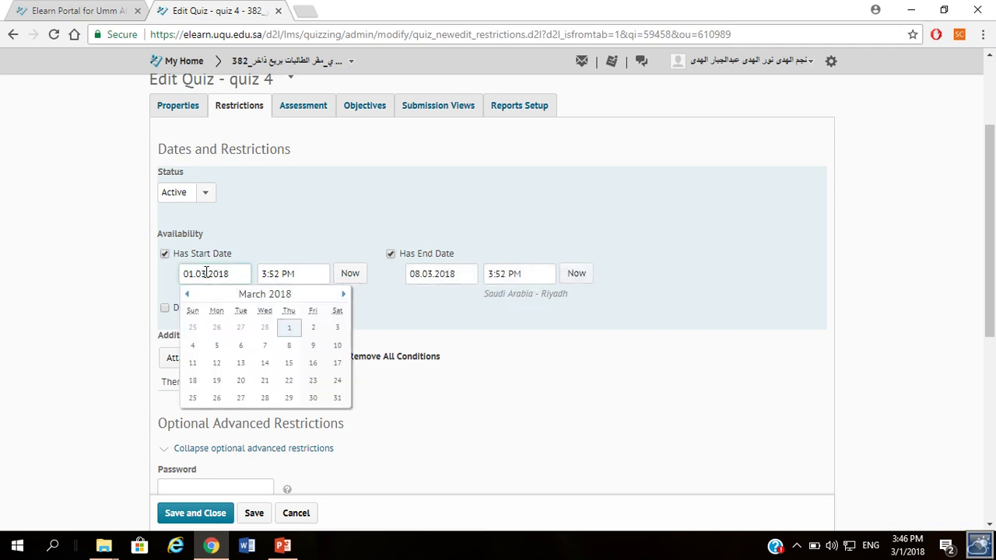
left_click(427, 275)
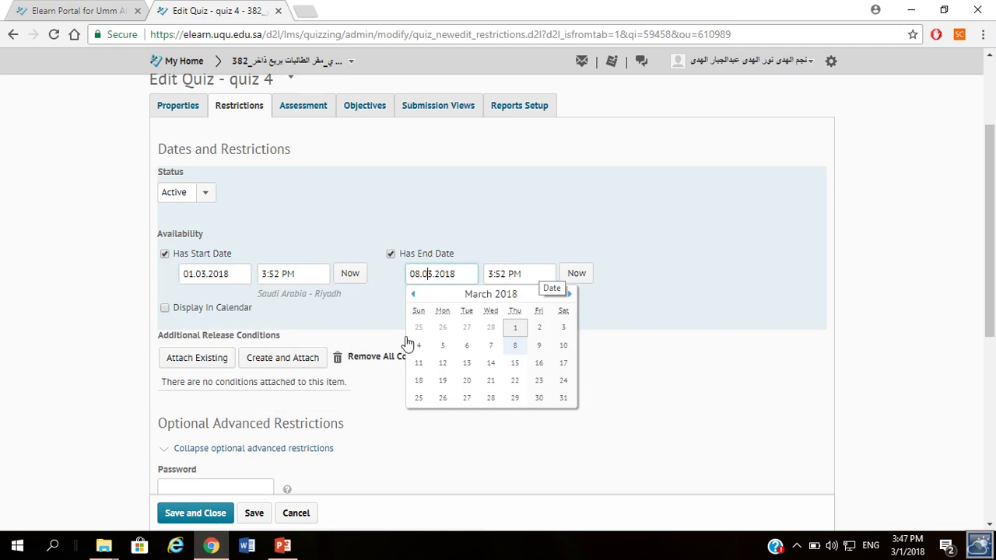
scroll(340, 304, "down", 1)
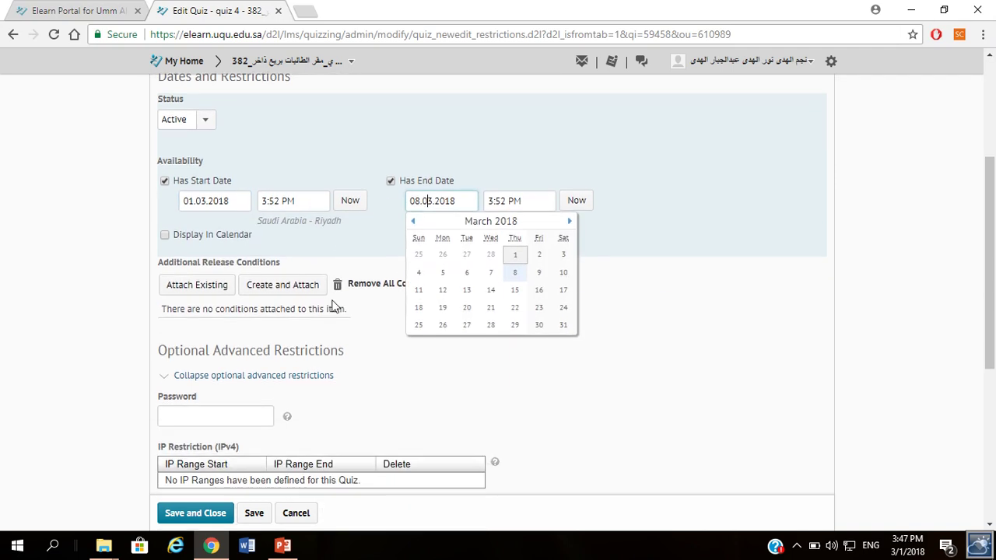
left_click(165, 235)
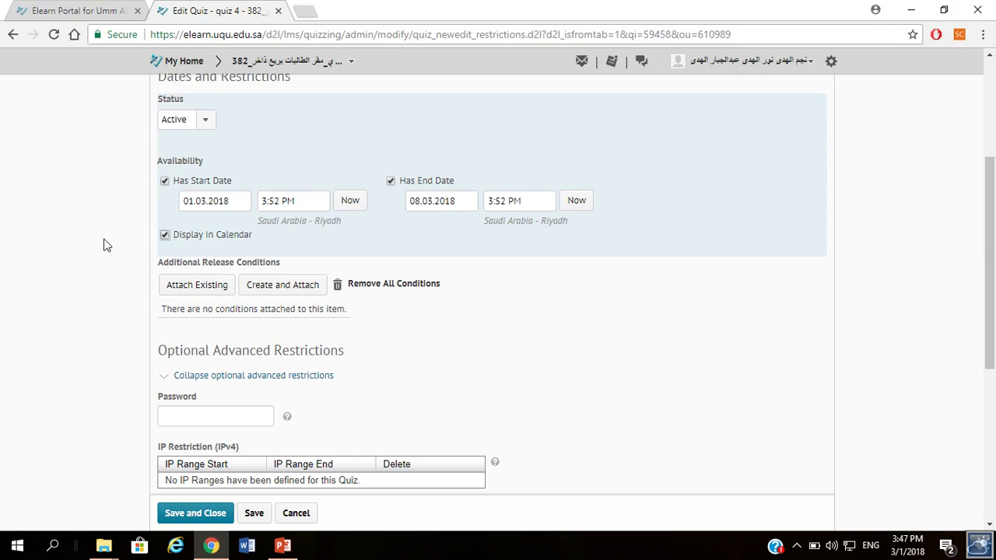
scroll(372, 407, "down", 3)
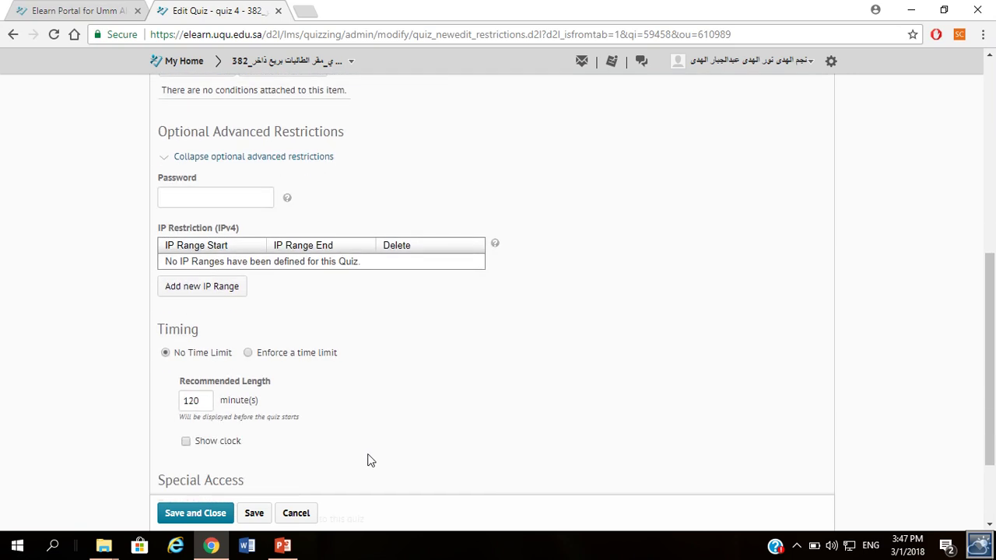
Enforce a time limit of 10 minutes for quiz 4
left_click(247, 354)
left_click(195, 403)
key("BackSpace")
key("BackSpace")
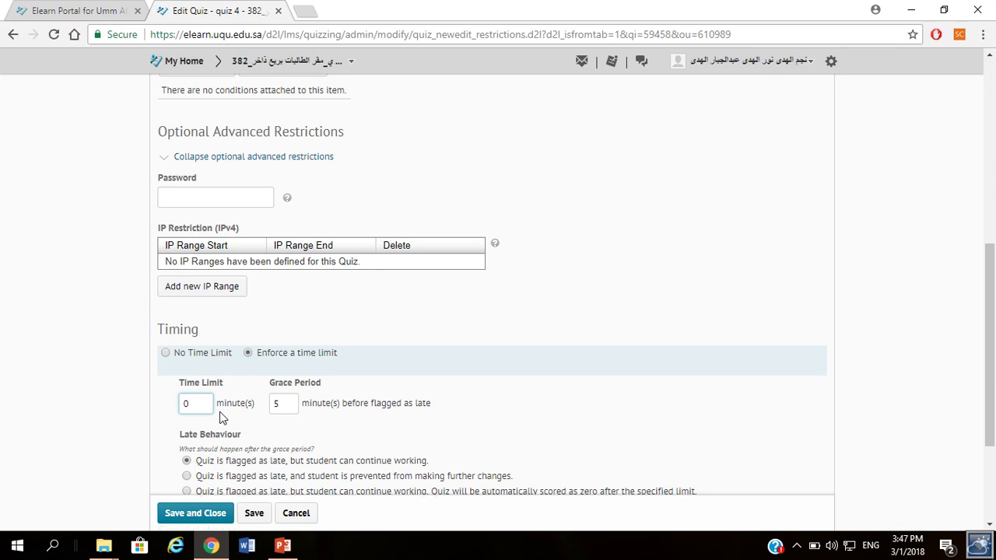
type("1")
scroll(249, 435, "down", 1)
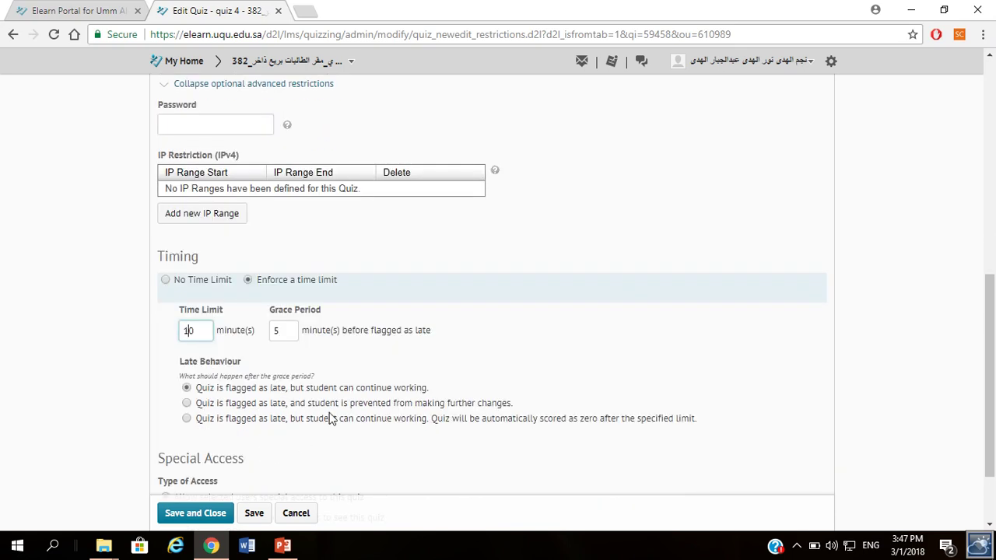
scroll(321, 449, "down", 2)
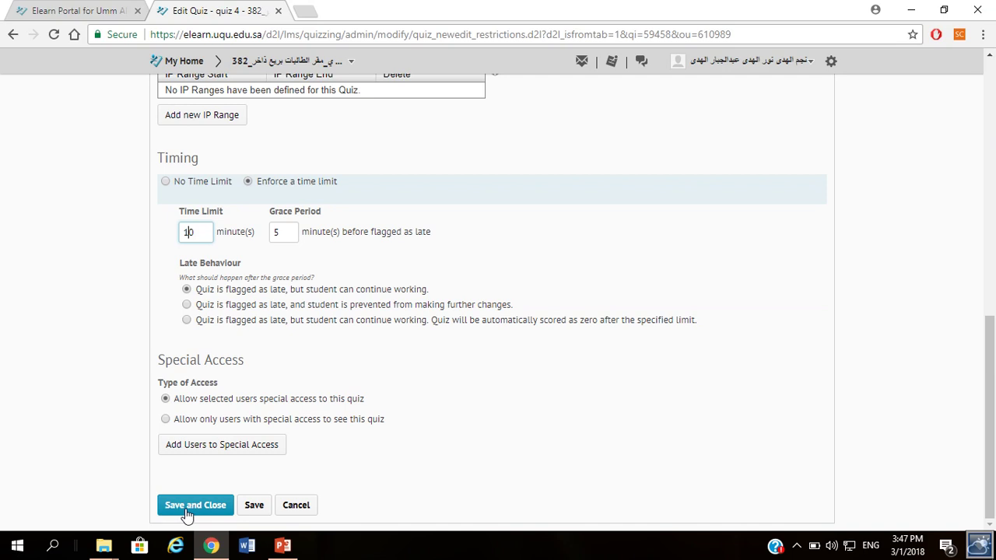
scroll(560, 345, "up", 8)
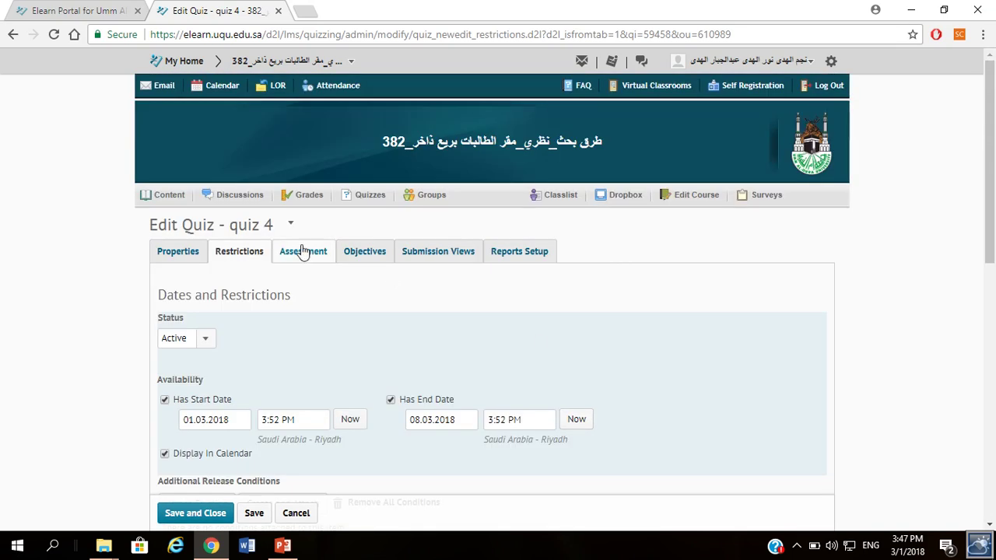
Allow quiz 4 attempts to be set as graded immediately upon completion, and name a new grade item "quiz 4"
left_click(314, 256)
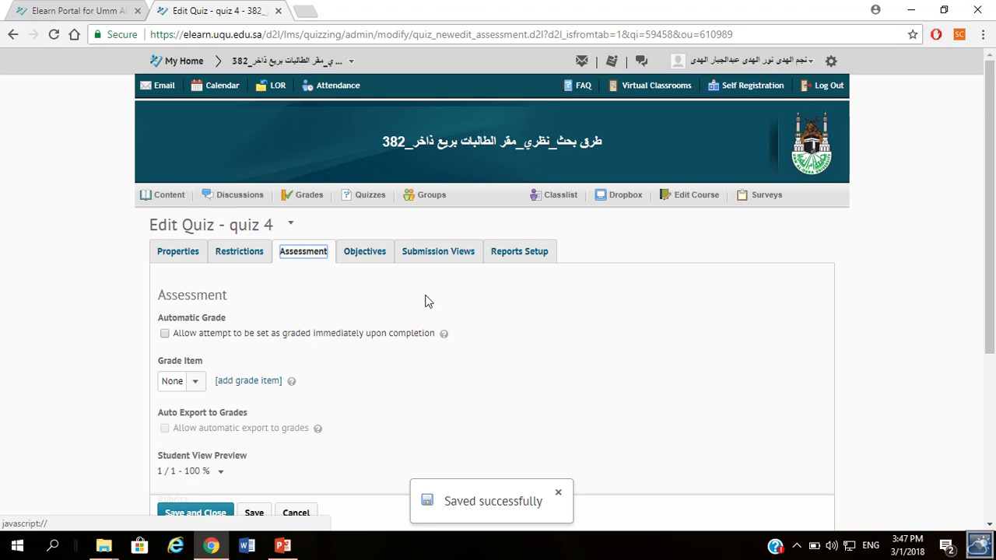
left_click(164, 334)
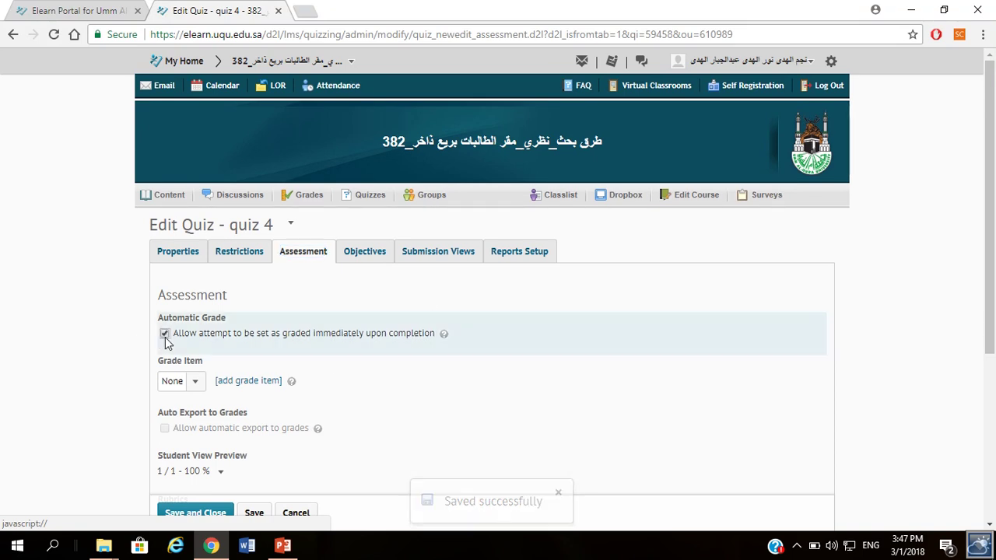
left_click(263, 380)
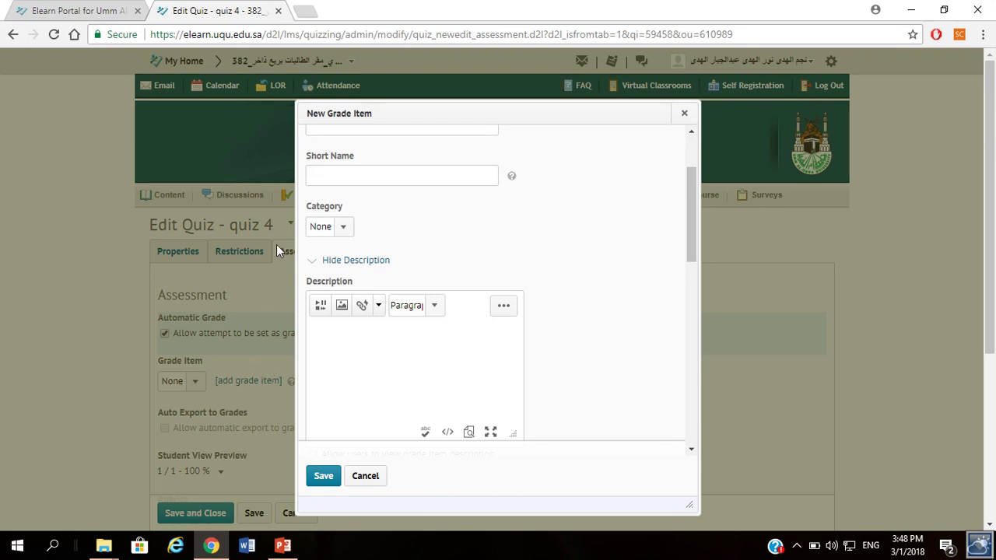
left_click(369, 131)
type("quiz 4")
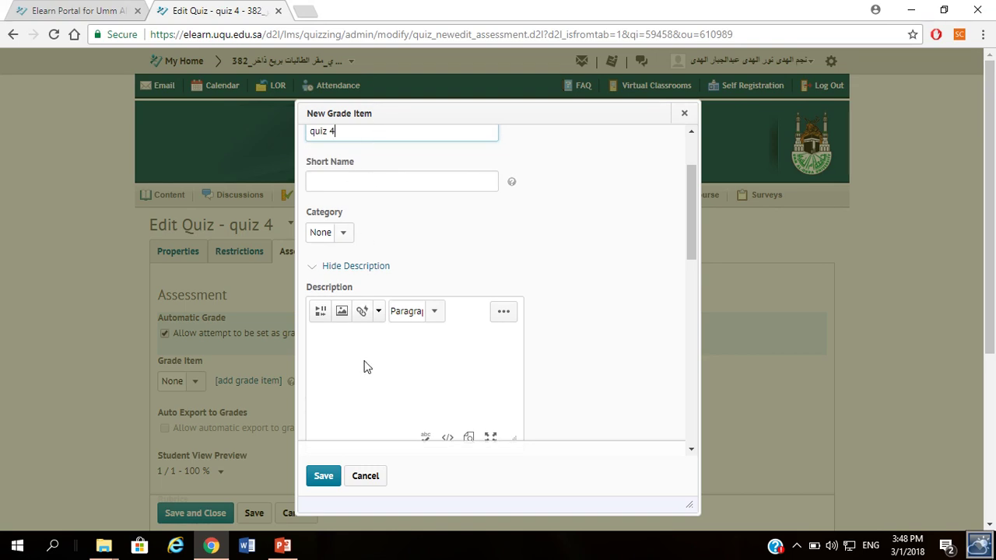
Set the new grade item's maximum points to 4 and its weight to 1, and save it
scroll(367, 366, "down", 2)
left_click(347, 396)
key("BackSpace")
key("BackSpace")
type("4")
scroll(347, 393, "down", 1)
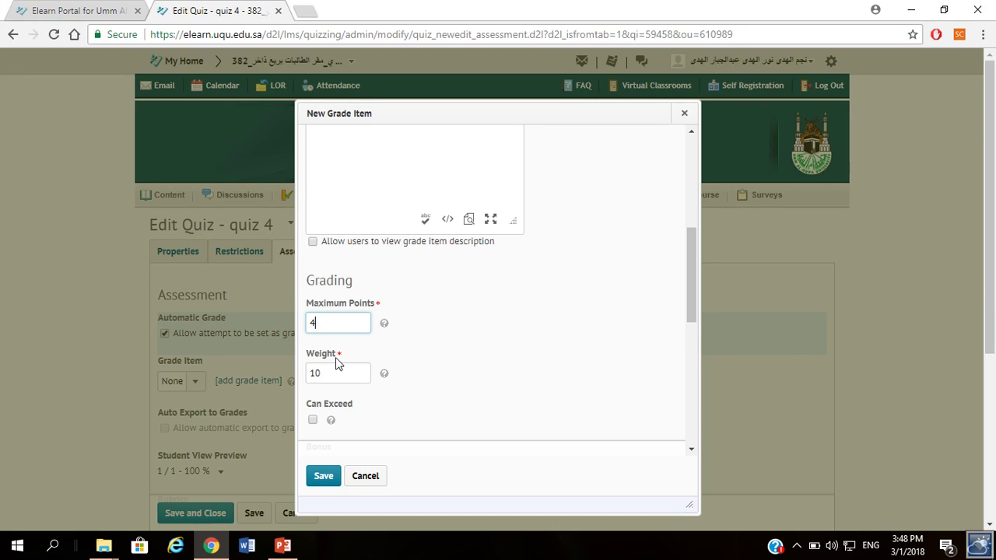
left_click(367, 374)
key("BackSpace")
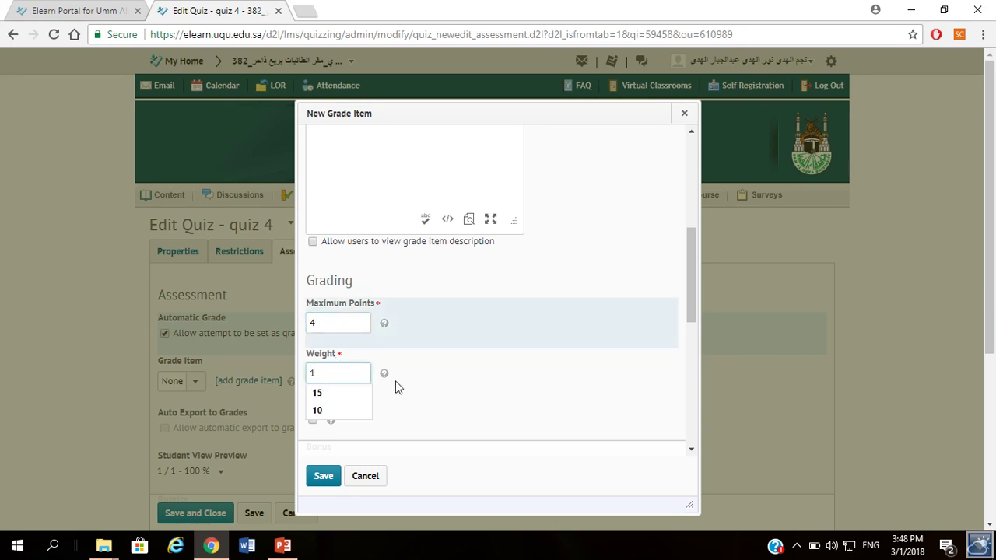
left_click(417, 385)
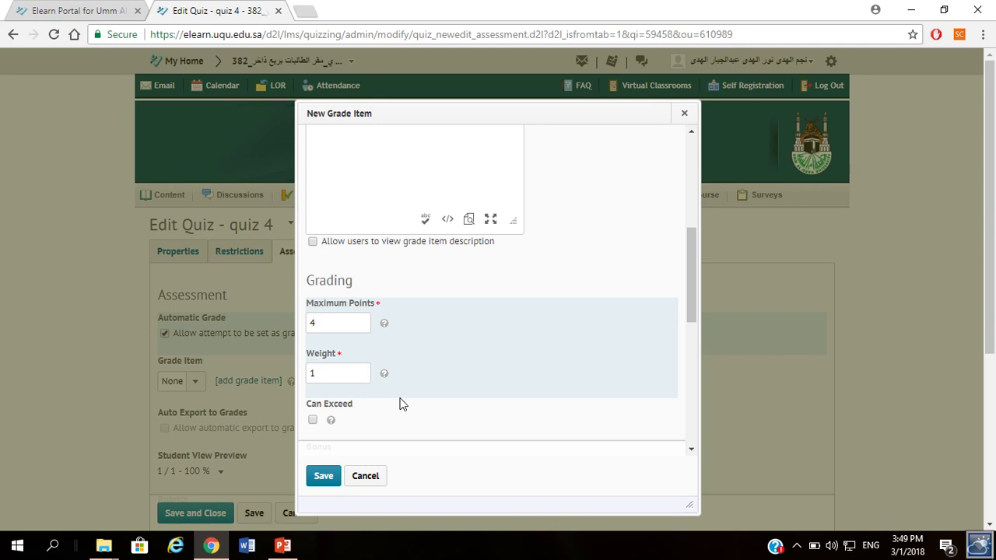
scroll(413, 445, "down", 1)
scroll(436, 424, "down", 4)
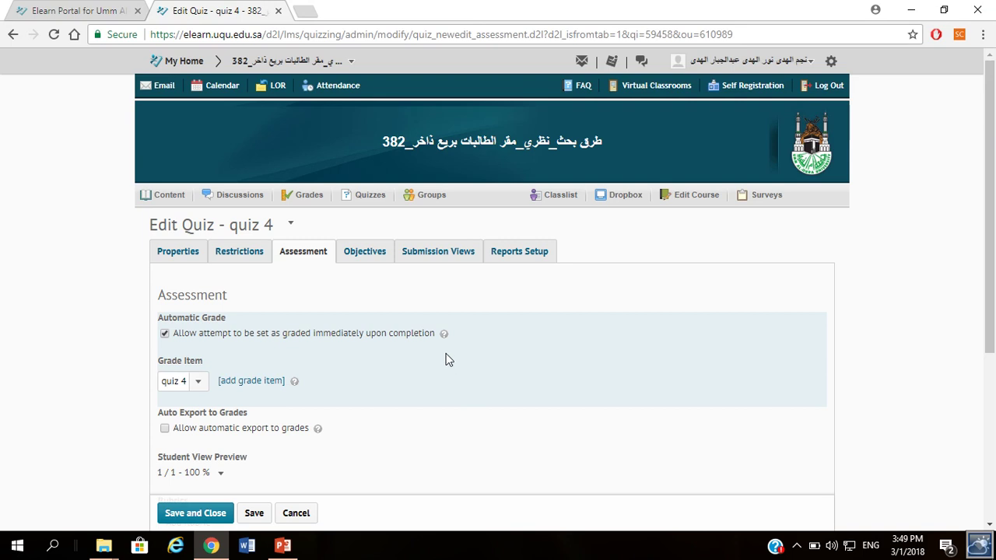
Check the reports setup of quiz 4 and open the statistics of RM Quiz 1 from the quiz list
left_click(515, 252)
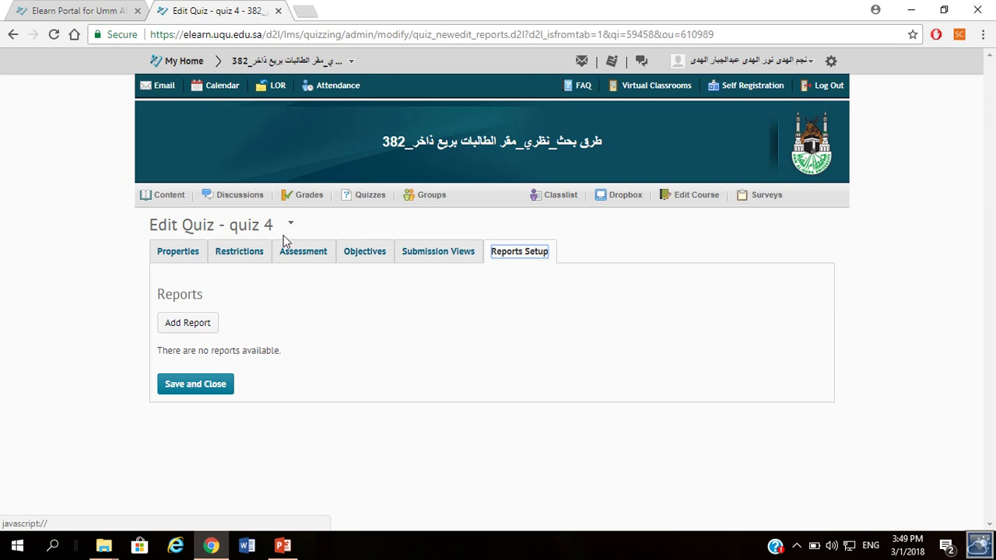
left_click(361, 201)
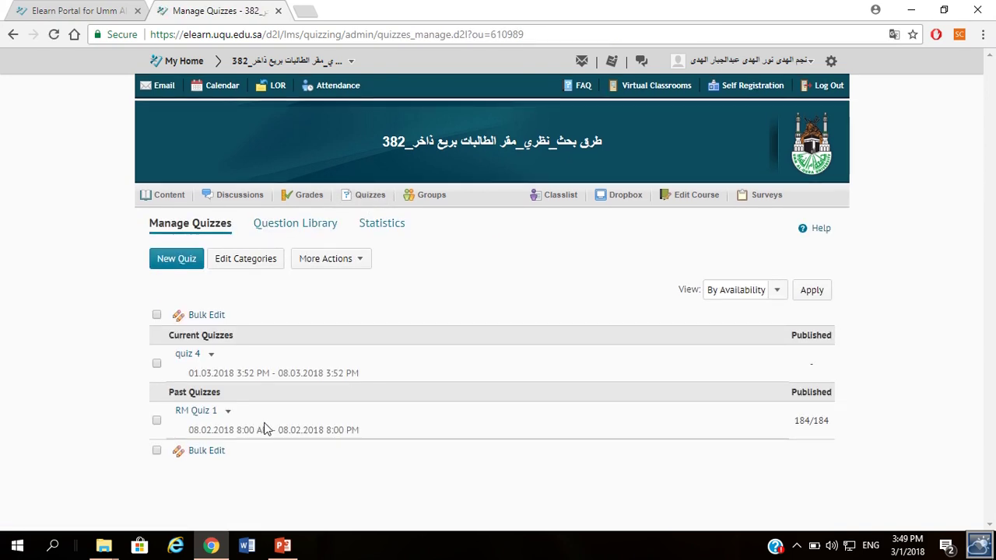
left_click(227, 413)
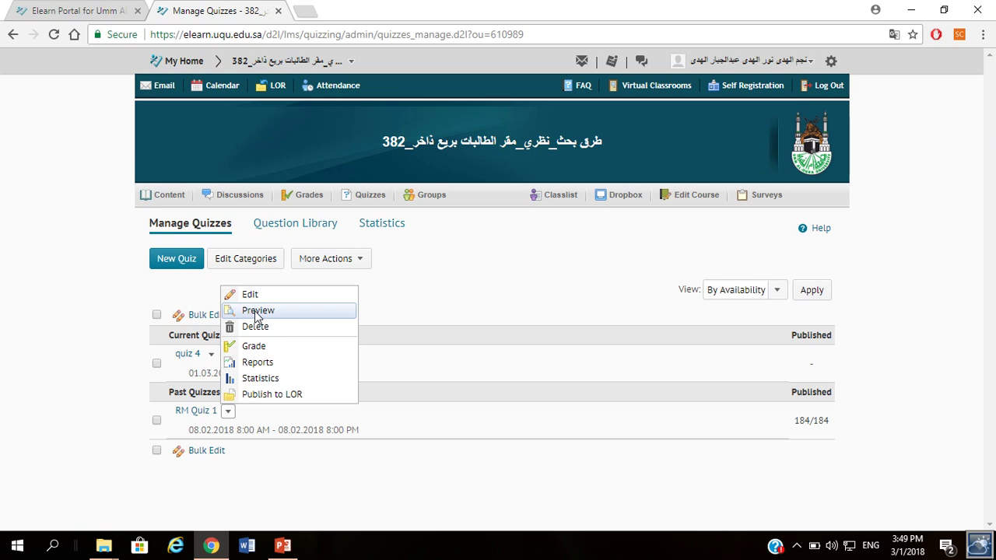
left_click(268, 378)
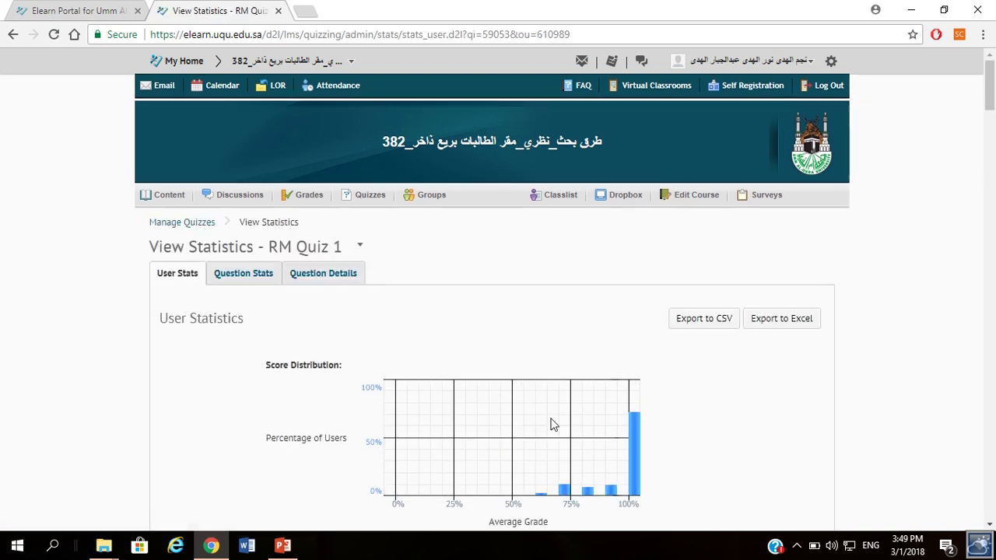
Examine the score distribution, class average and individual student grades of RM Quiz 1
scroll(586, 428, "down", 2)
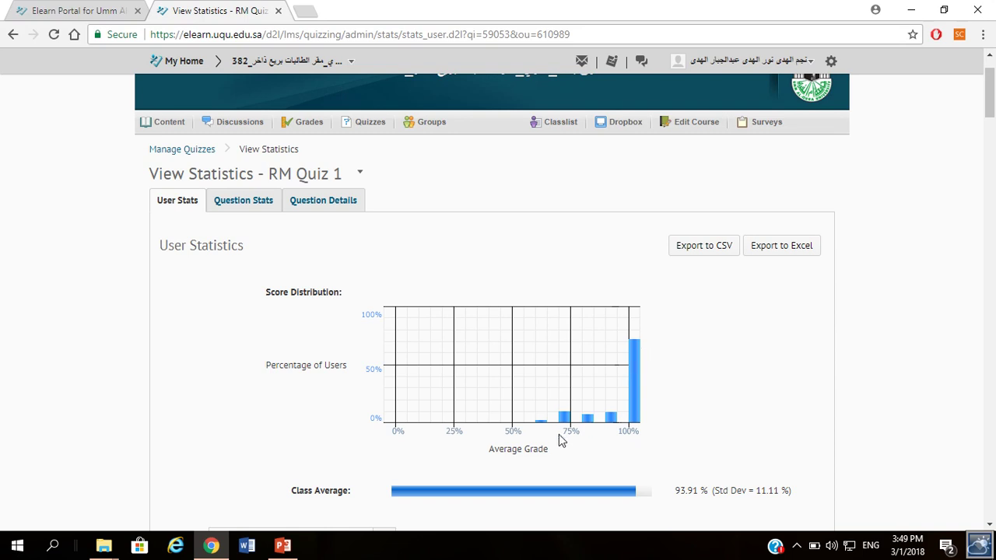
scroll(512, 353, "down", 5)
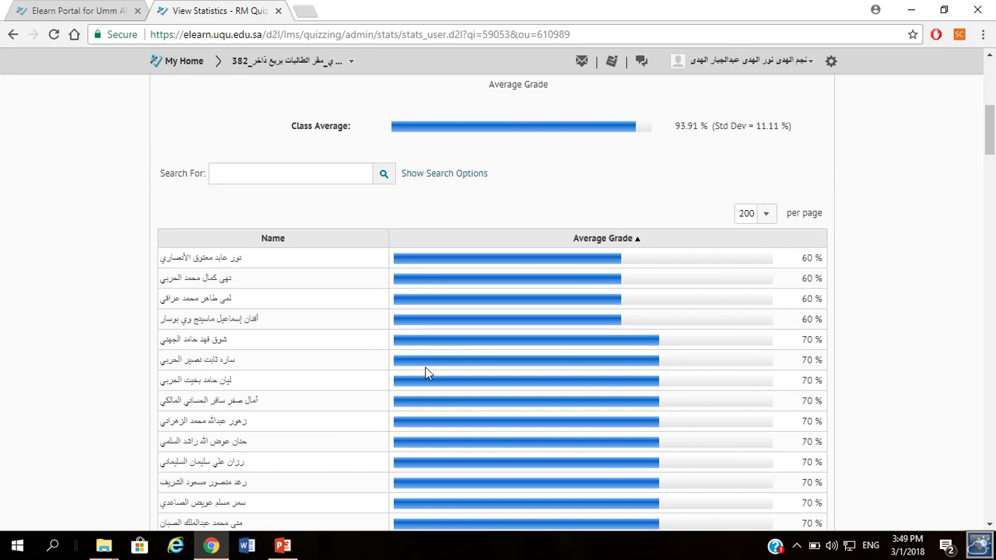
scroll(460, 395, "down", 5)
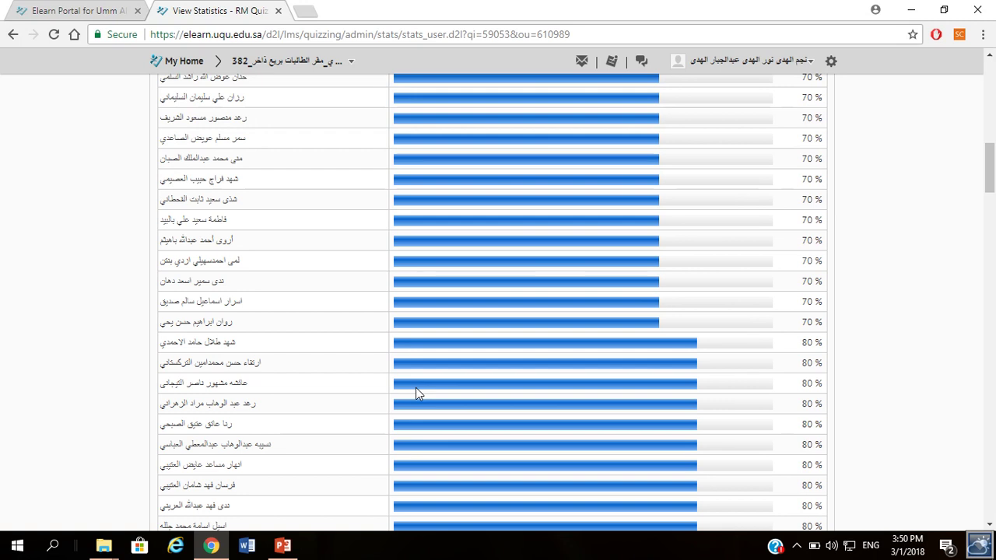
scroll(415, 387, "down", 3)
scroll(415, 380, "up", 9)
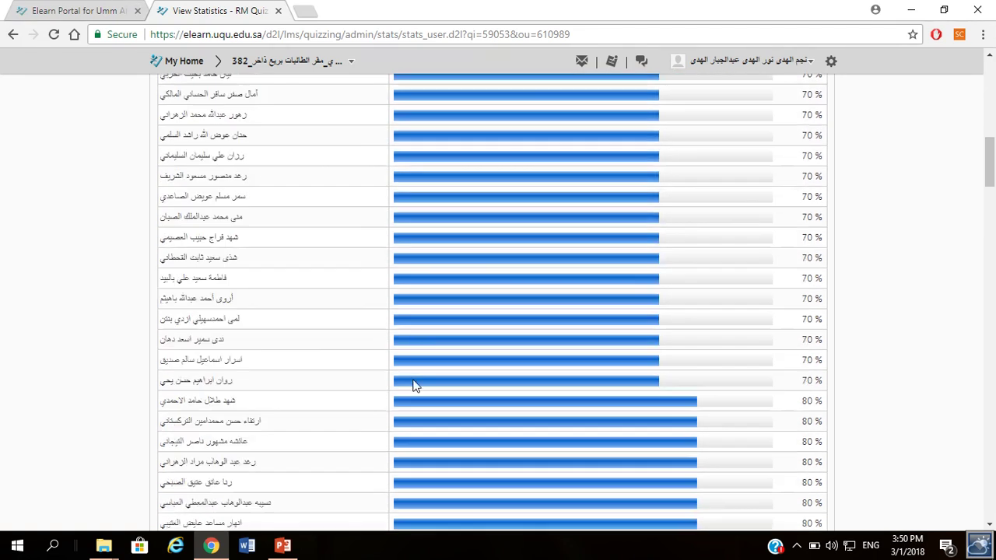
scroll(424, 378, "up", 5)
scroll(426, 381, "down", 3)
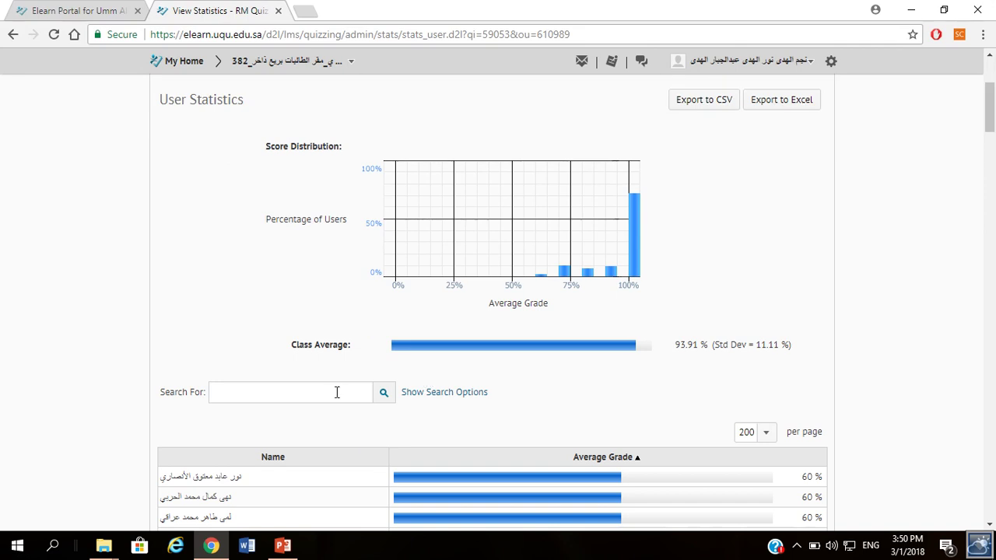
scroll(401, 393, "up", 3)
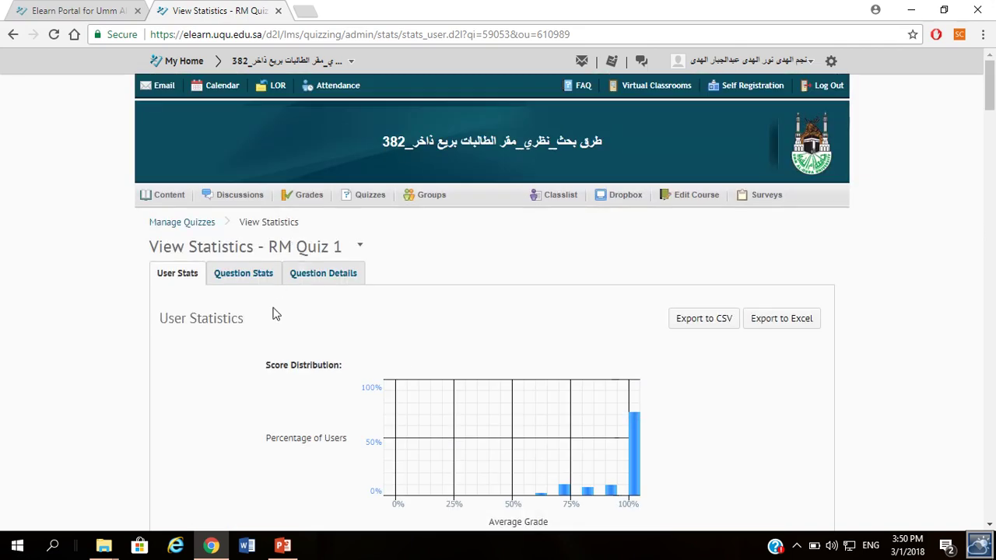
Open the report list of RM Quiz 1 and look at its other available actions
left_click(362, 247)
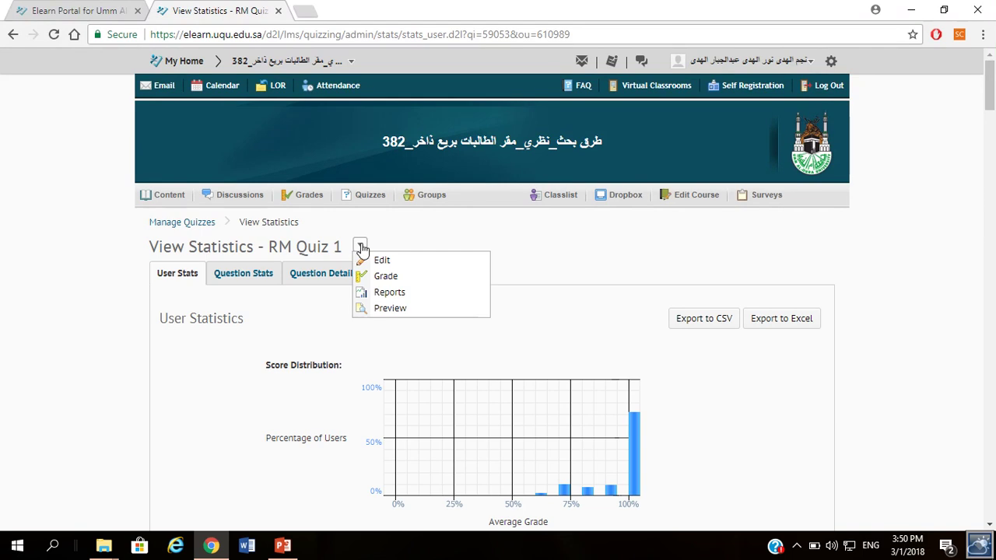
left_click(388, 291)
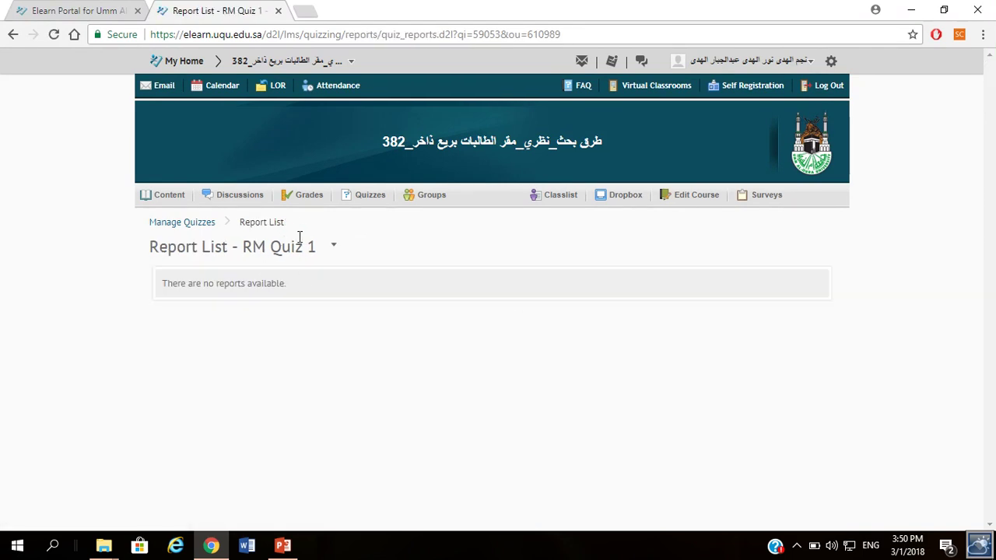
left_click(333, 254)
left_click(309, 313)
Open the course grades list and view the statistics of the RM Quiz 1 grade item
left_click(304, 196)
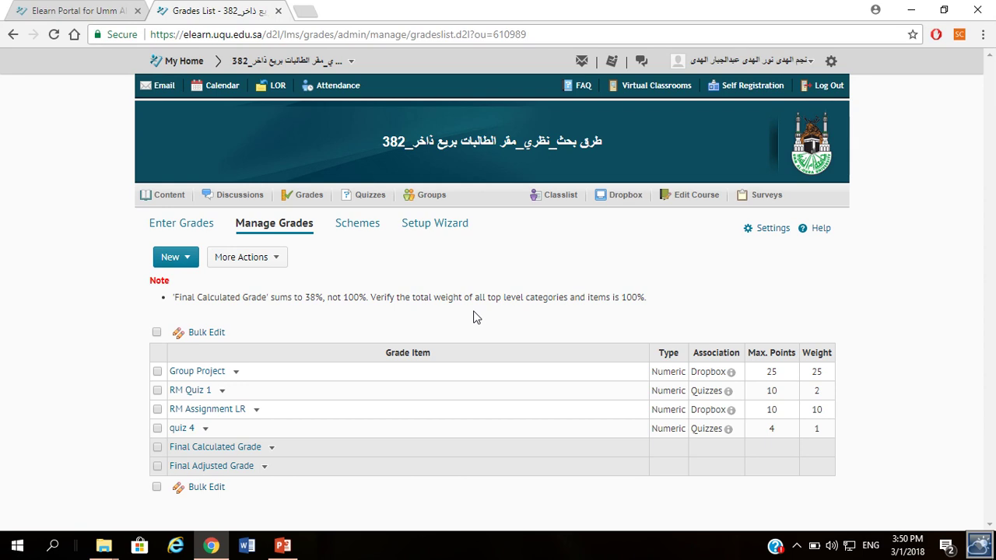
left_click(222, 392)
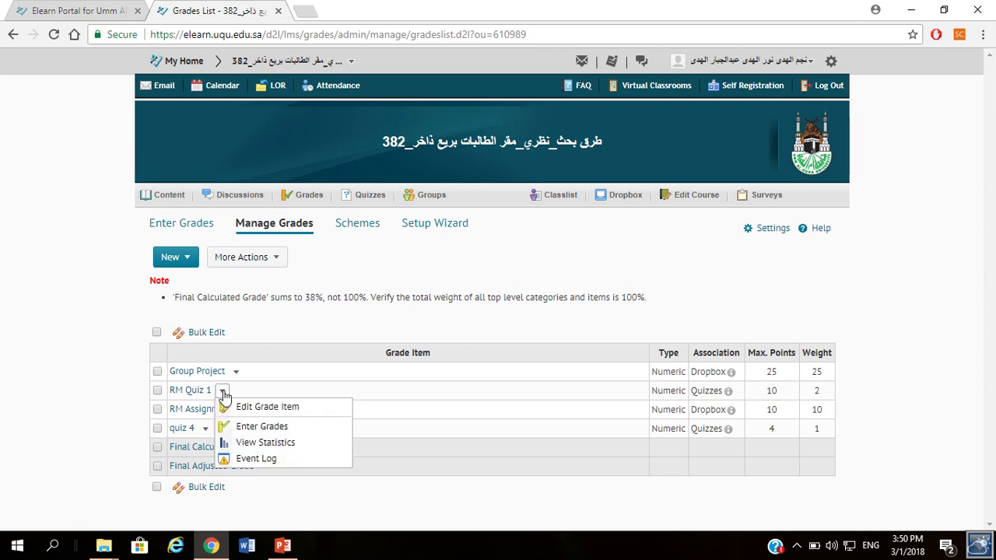
left_click(268, 442)
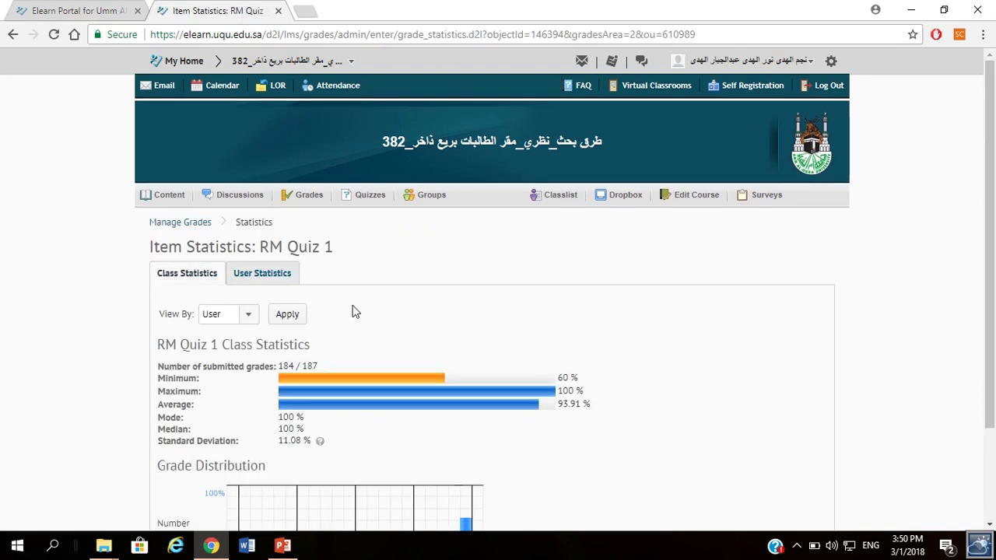
Show the RM Quiz 1 class statistics by Sections
left_click(249, 315)
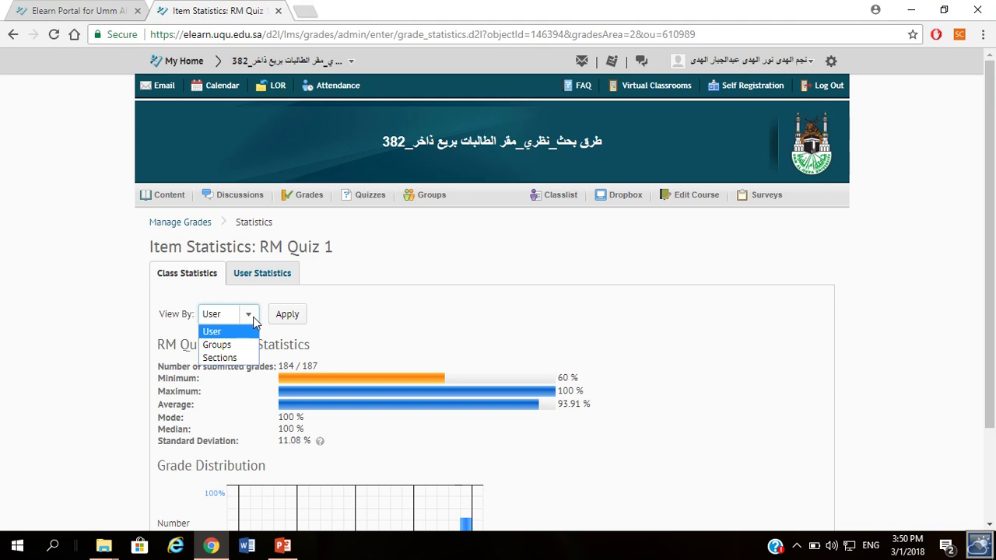
left_click(224, 358)
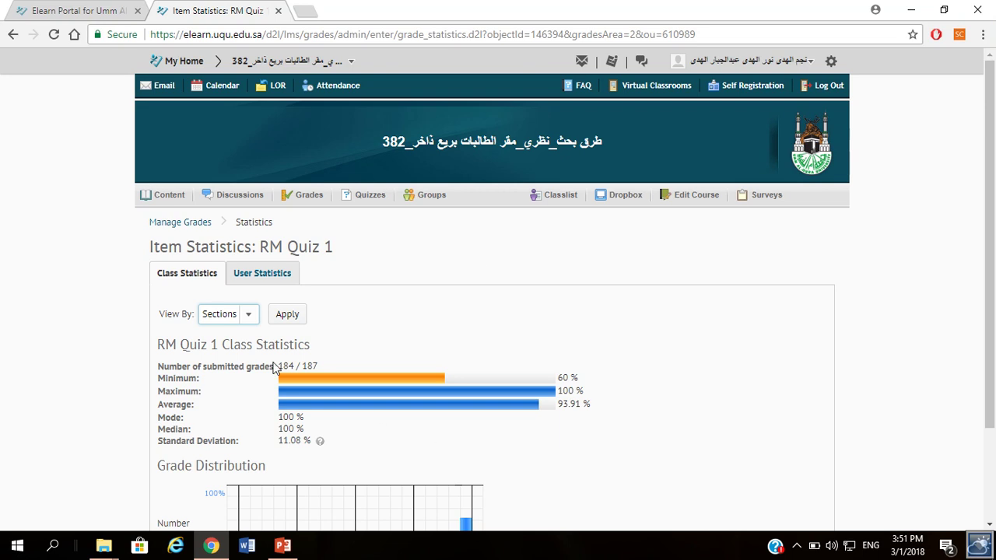
left_click(287, 314)
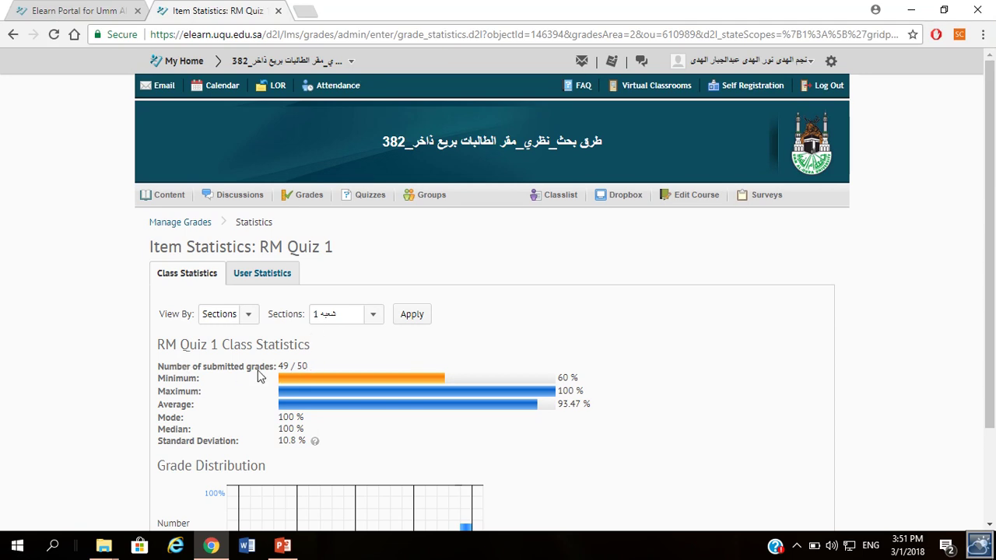
Select شعبه 2 as the section and look over the displayed class statistics and grade distribution
left_click(364, 315)
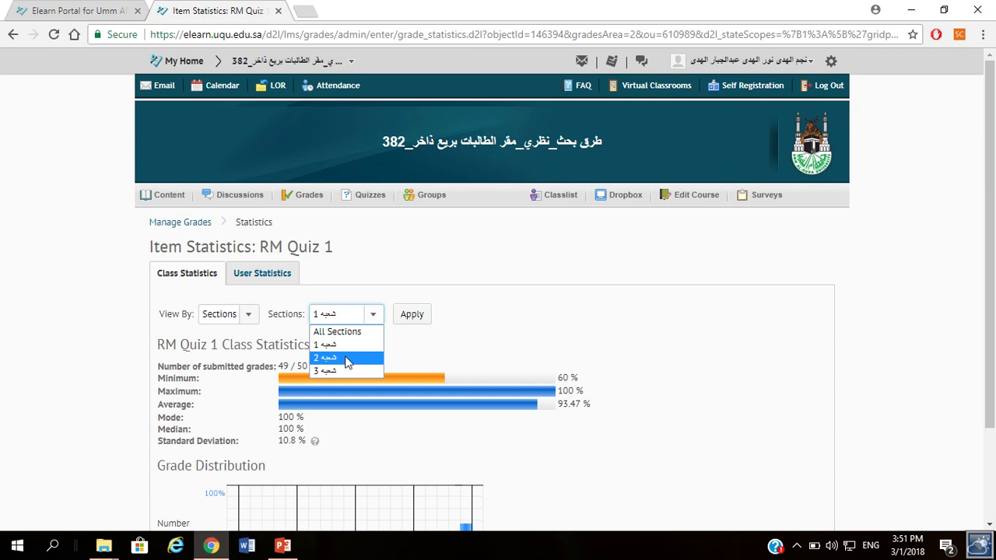
left_click(347, 359)
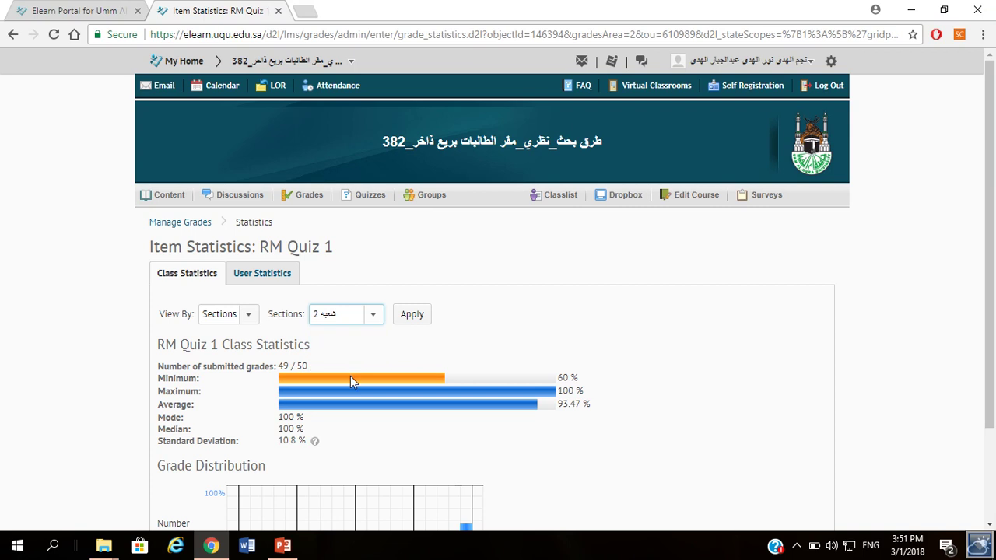
scroll(351, 395, "down", 1)
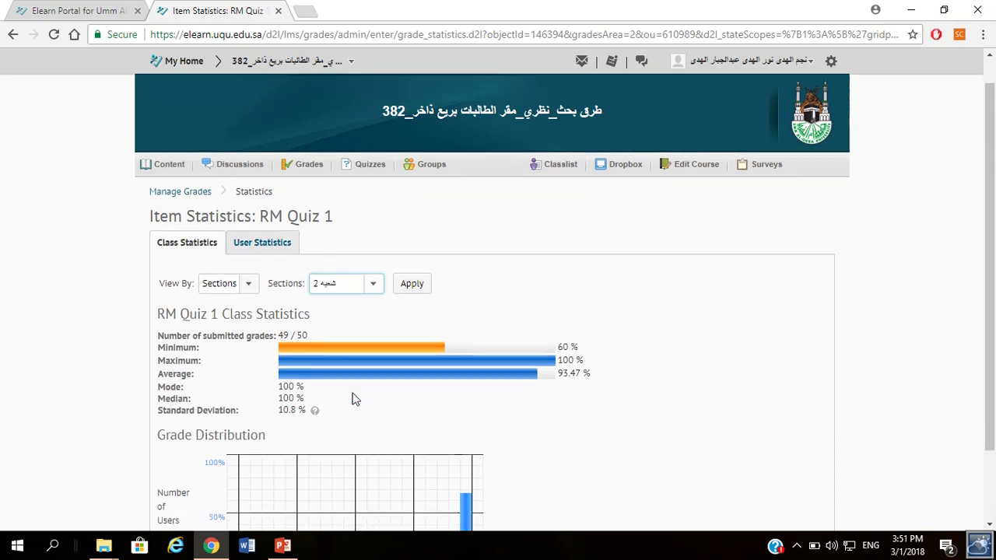
scroll(352, 399, "down", 1)
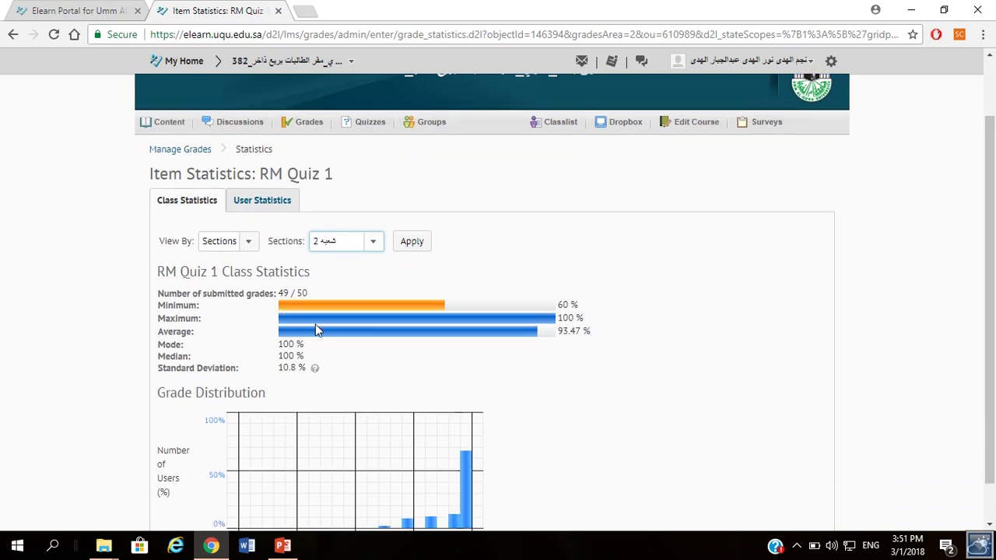
scroll(420, 397, "down", 1)
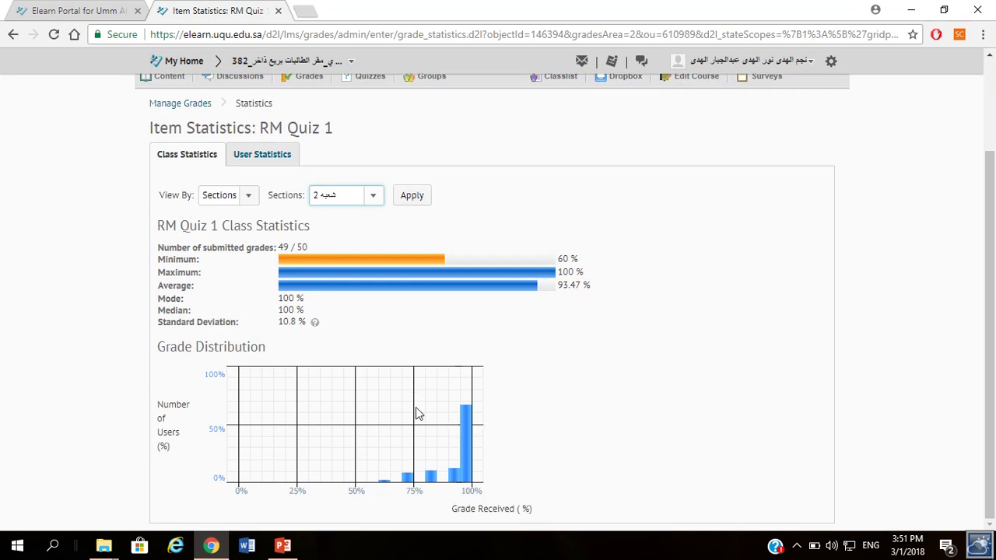
scroll(394, 394, "up", 3)
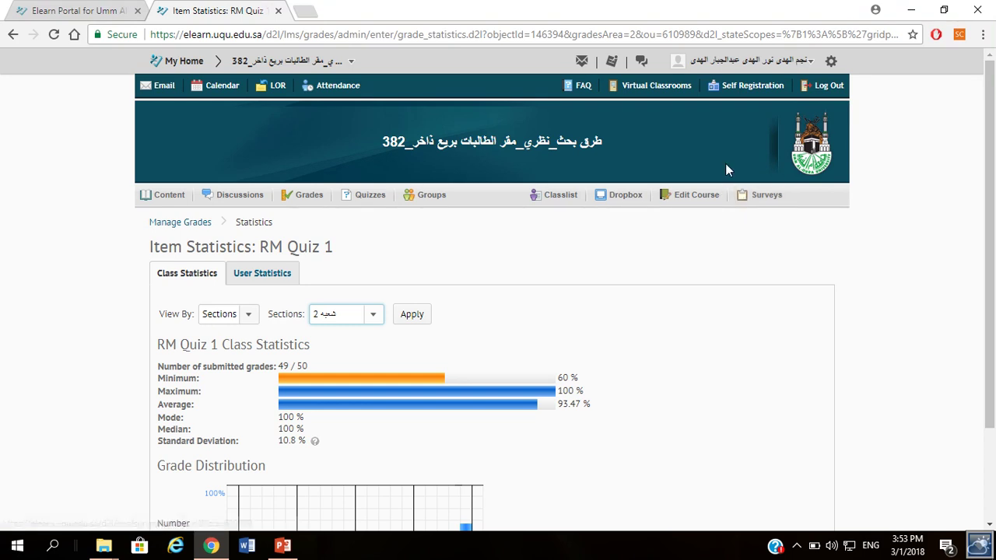
Open the Virtual Classrooms room list and look over its display options and rooms table
left_click(661, 86)
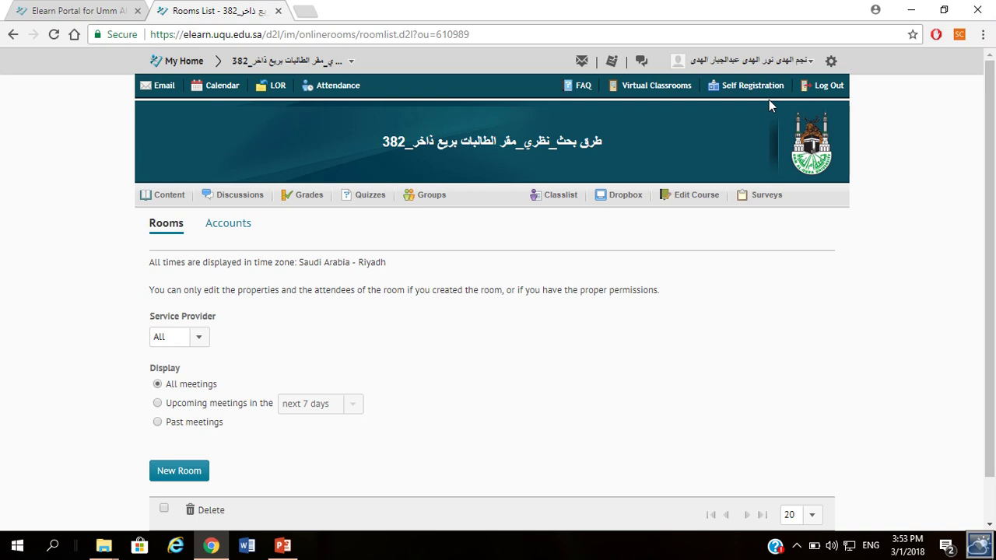
scroll(695, 327, "down", 1)
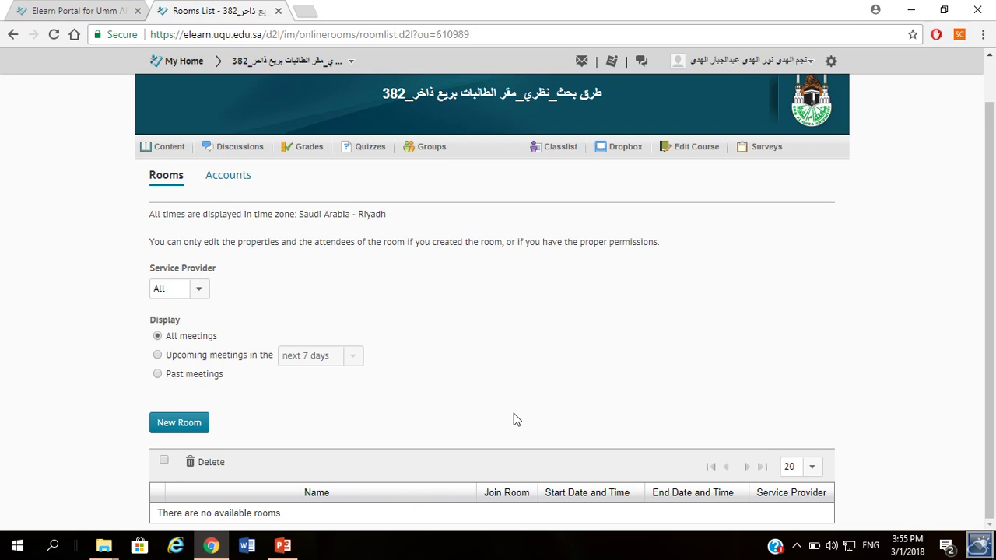
mouse_move(485, 5)
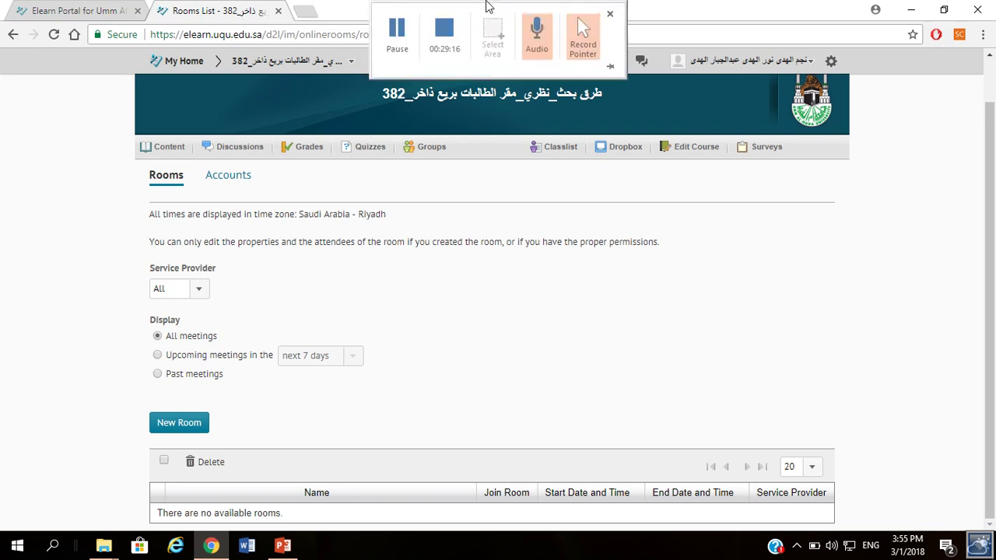